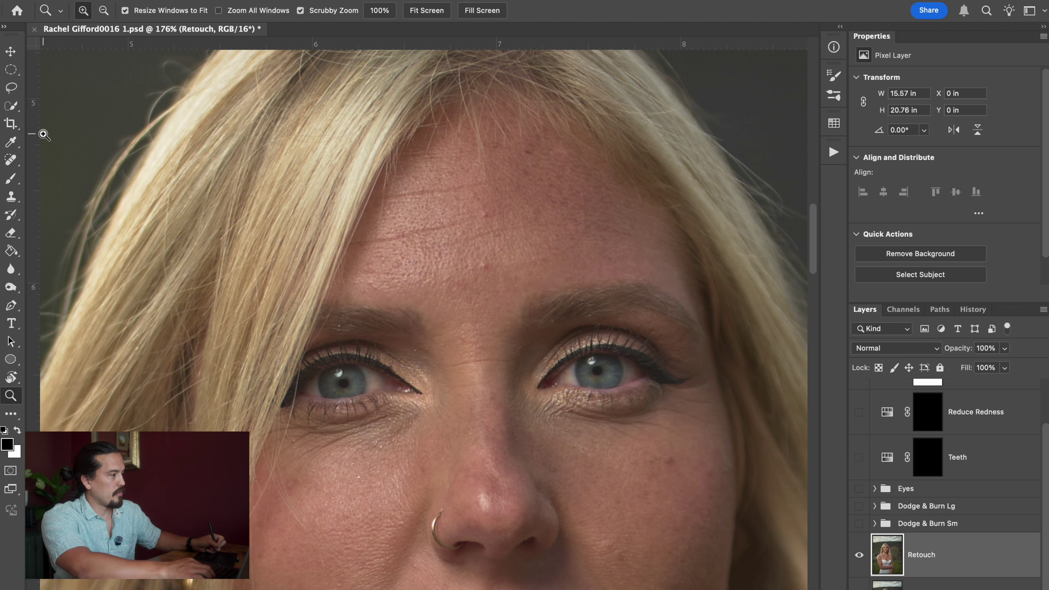
- Activate the Spot Healing Brush Tool and reduce its brush size to 15
key("j")
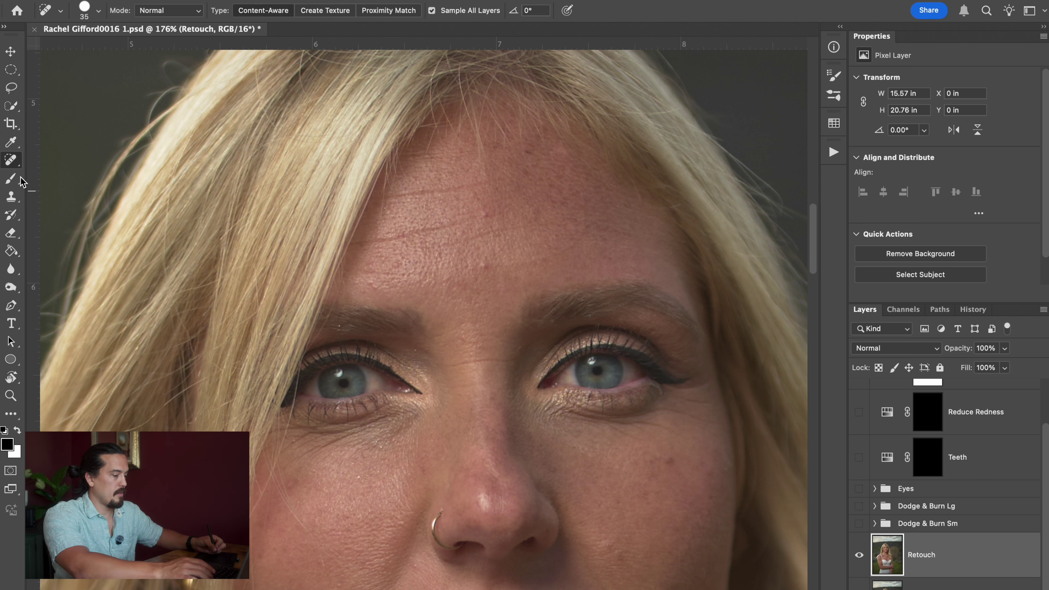
right_click(15, 164)
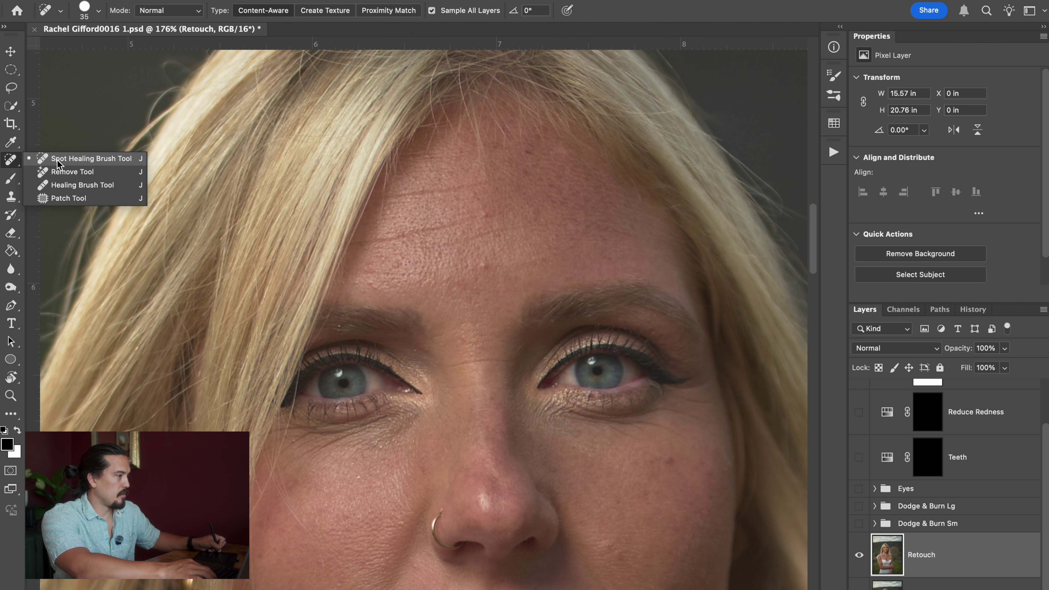
left_click(91, 158)
key("bracketleft")
key("bracketleft")
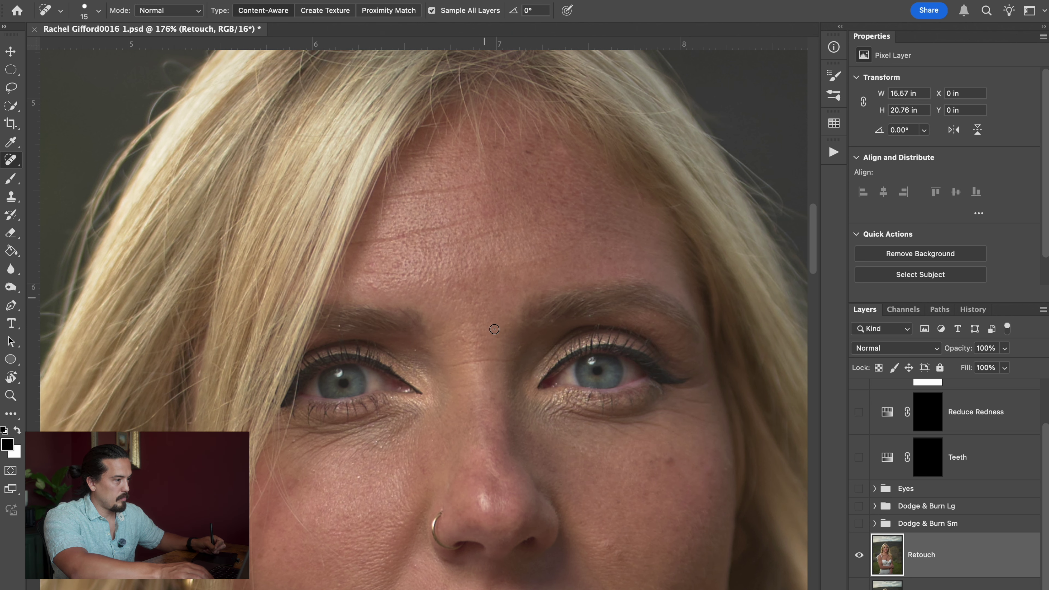
- Inspect the face from chin to forehead for blemishes and stray hairs that need healing
mouse_move(575, 471)
left_mouse_down()
mouse_move(511, 281)
mouse_move(398, 242)
mouse_move(499, 222)
left_mouse_up()
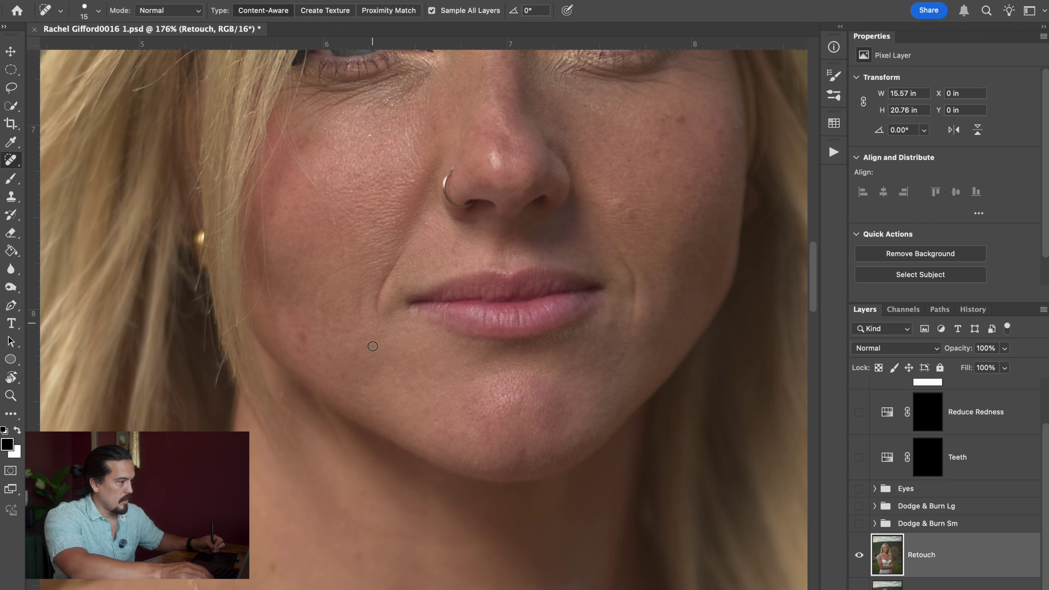
scroll(444, 413, "up", 3)
scroll(445, 407, "up", 10)
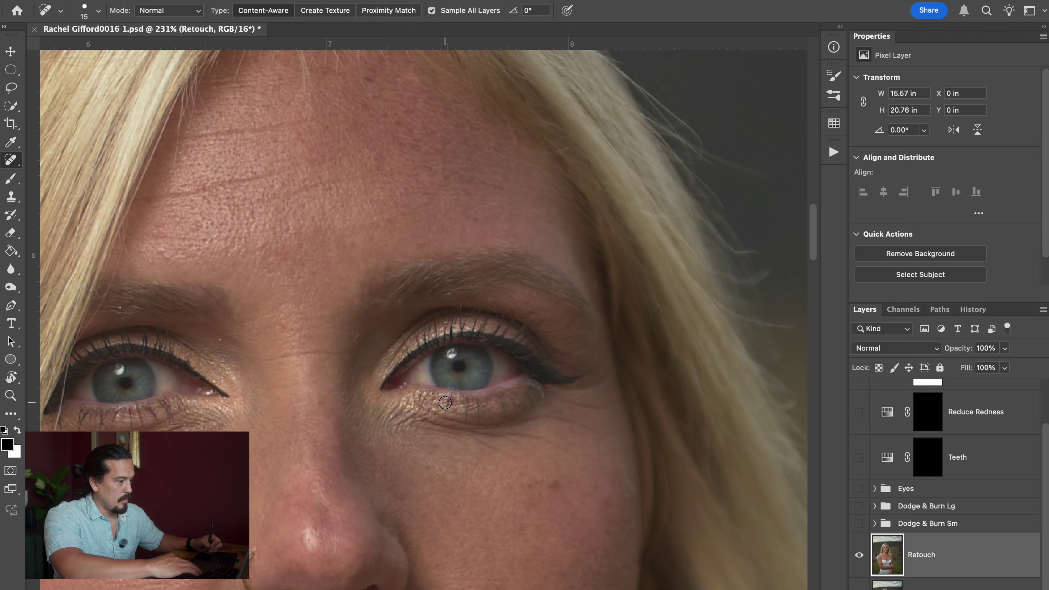
scroll(451, 372, "down", 6)
scroll(461, 203, "up", 10)
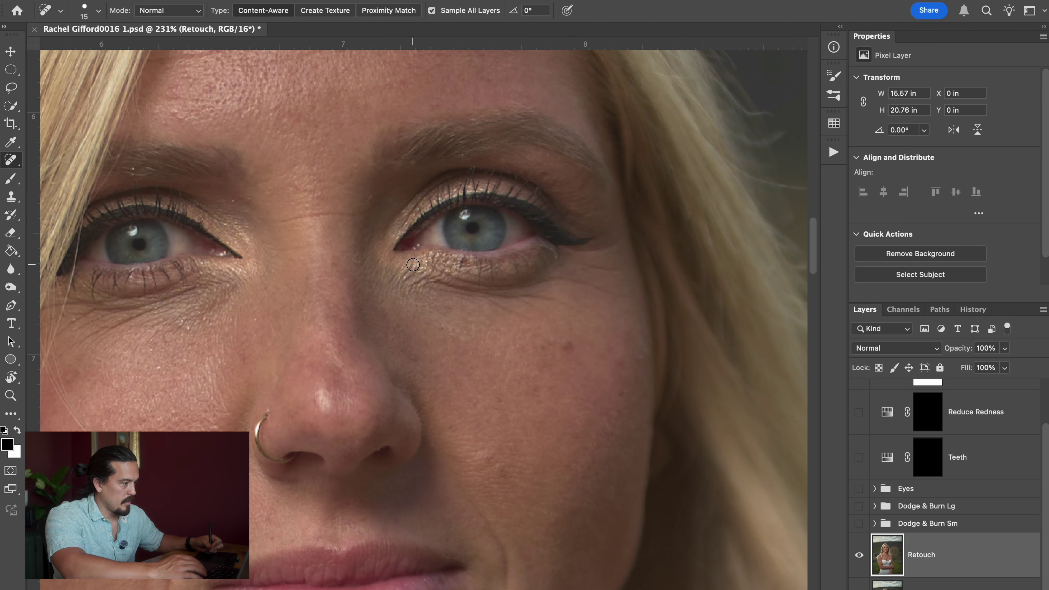
key("bracketleft")
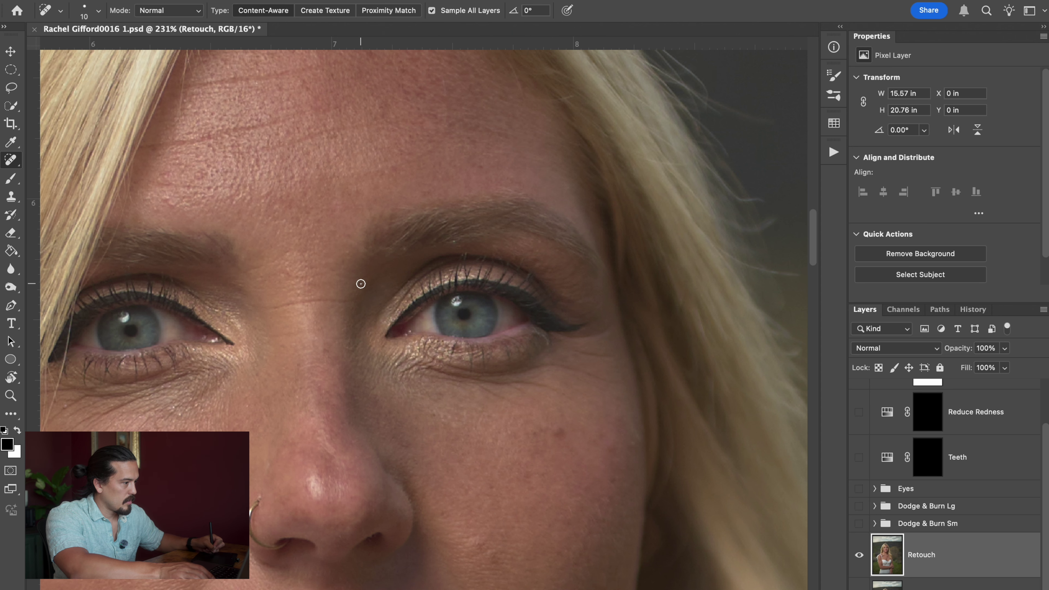
scroll(333, 279, "up", 4)
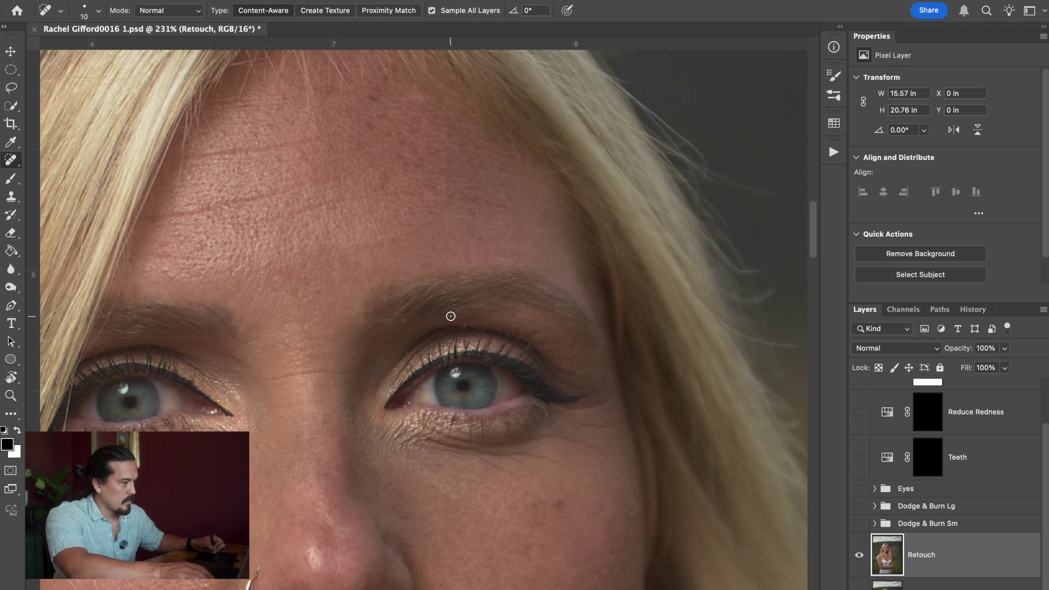
scroll(428, 360, "up", 20)
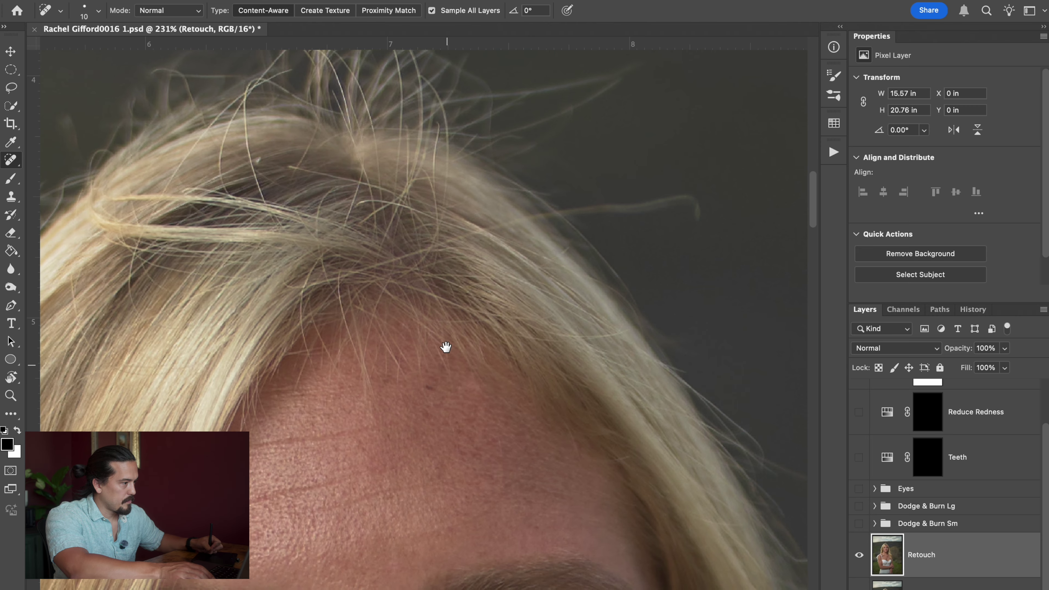
- Heal the isolated stray hair against the dark background to the right of the head with a size 20 brush
scroll(393, 391, "right", 6)
scroll(393, 391, "right", 1)
key("bracketright")
left_click_drag(440, 277, 513, 273)
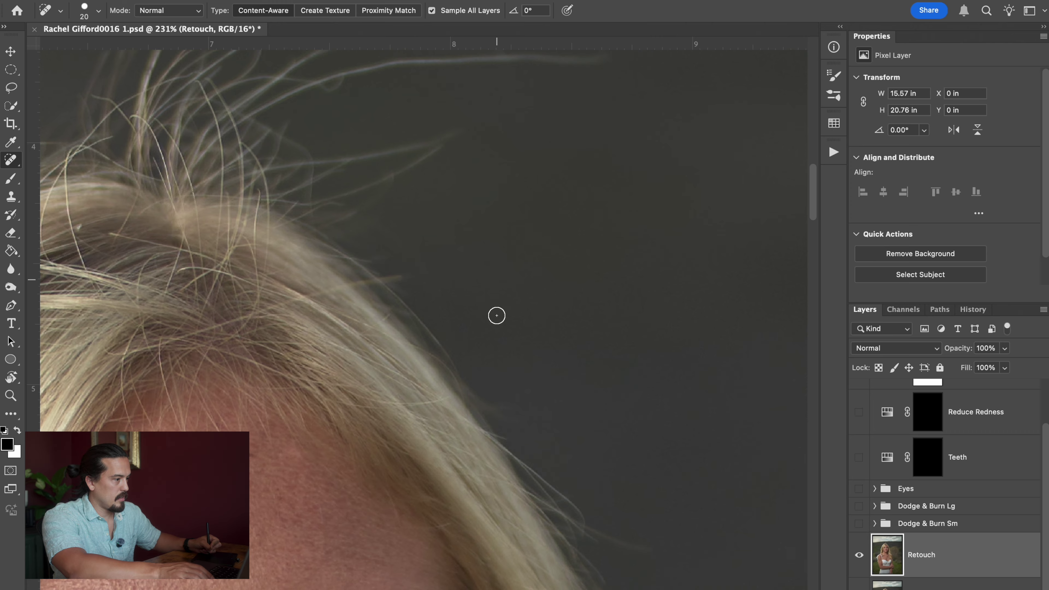
- Heal the short stray hairs near the parting on the crown with a size 10 brush
scroll(422, 265, "down", 4)
key("bracketleft")
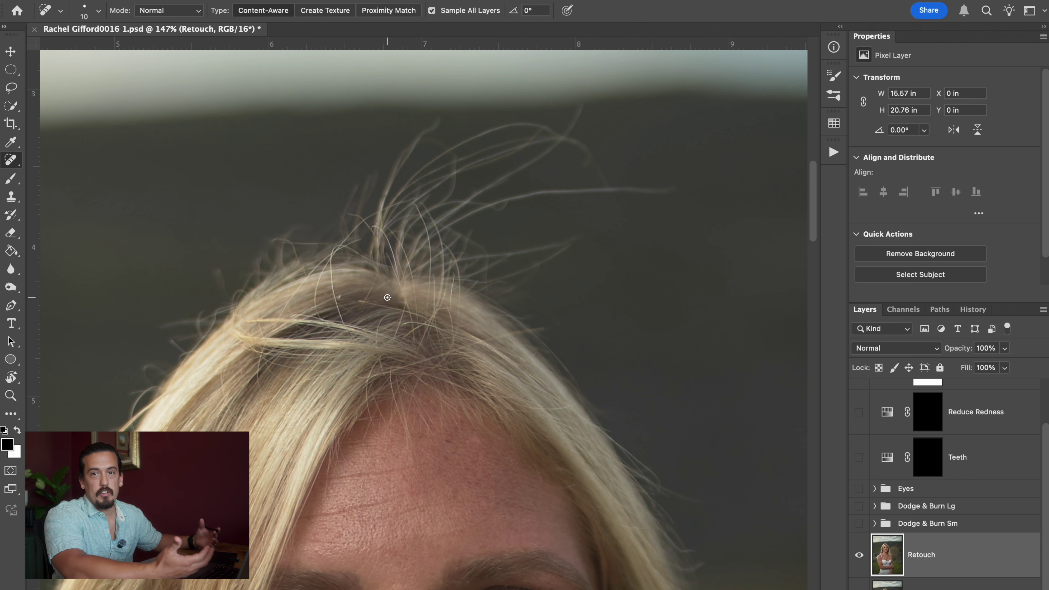
scroll(340, 325, "up", 3)
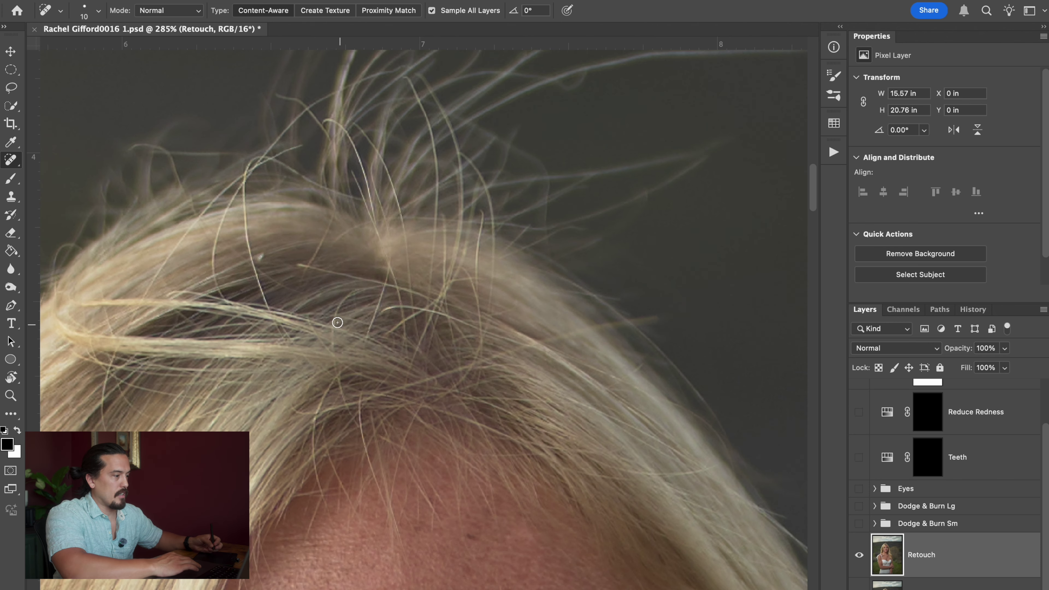
scroll(346, 282, "left", 3)
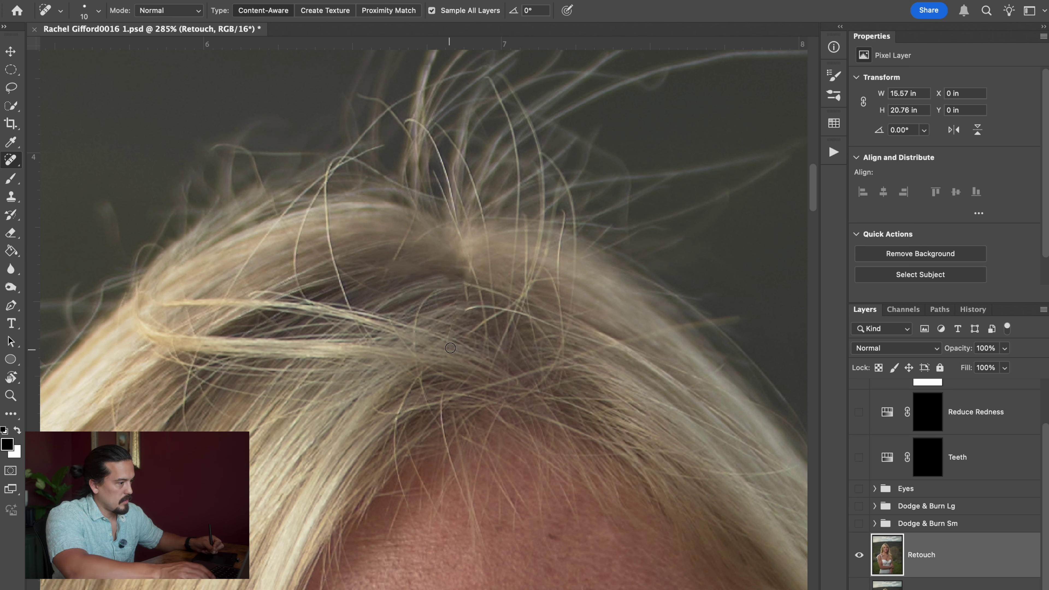
left_click_drag(459, 280, 479, 296)
left_click_drag(415, 259, 399, 224)
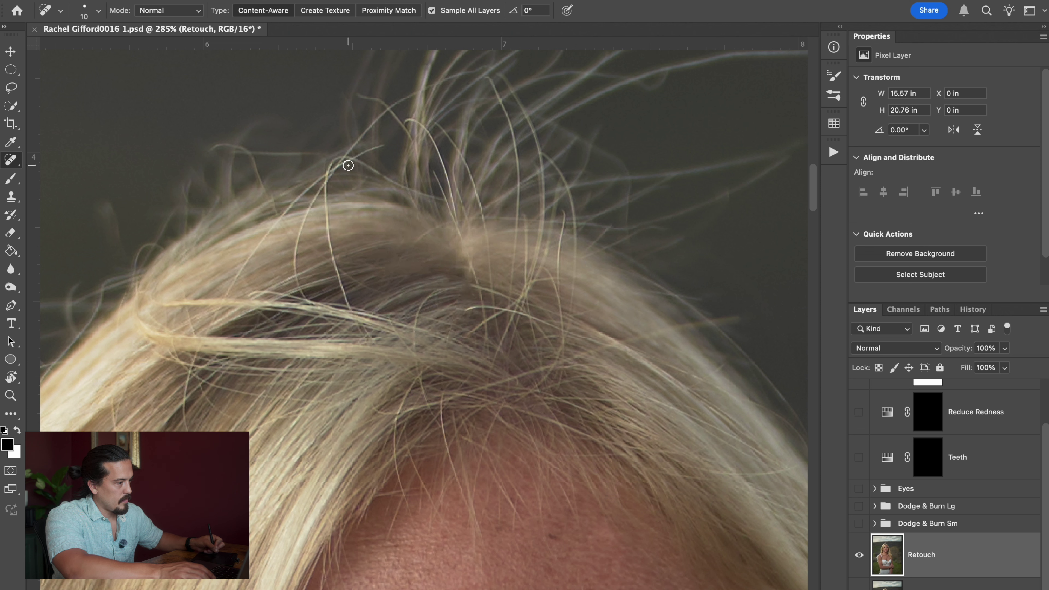
- Heal the long looping and diagonal strands crossing the crown left of the parting, reducing the brush size to 8 partway
mouse_move(324, 171)
left_mouse_down()
mouse_move(321, 193)
mouse_move(327, 169)
mouse_move(351, 323)
left_mouse_up()
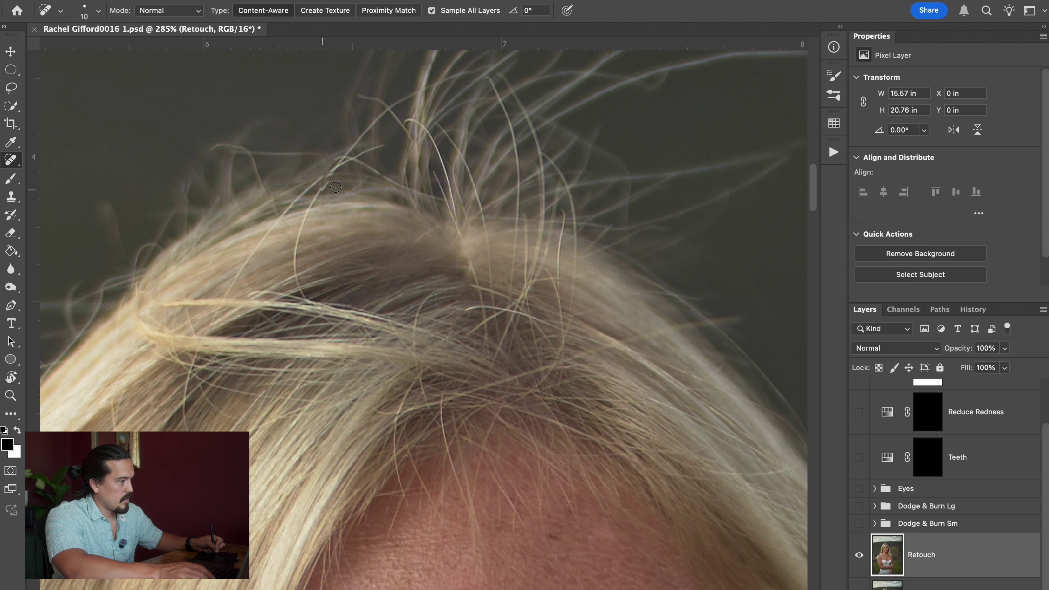
key("bracketright")
mouse_move(330, 168)
left_mouse_down()
mouse_move(354, 161)
mouse_move(329, 168)
mouse_move(366, 184)
mouse_move(351, 163)
mouse_move(382, 148)
left_mouse_up()
left_click_drag(312, 198, 294, 273)
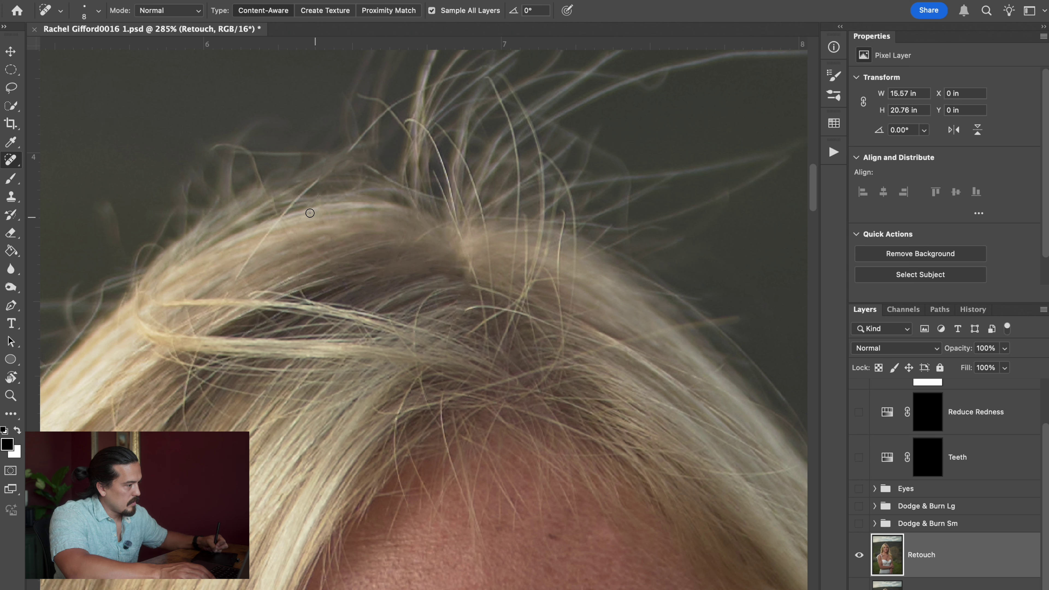
left_click_drag(312, 182, 272, 232)
left_click(258, 242)
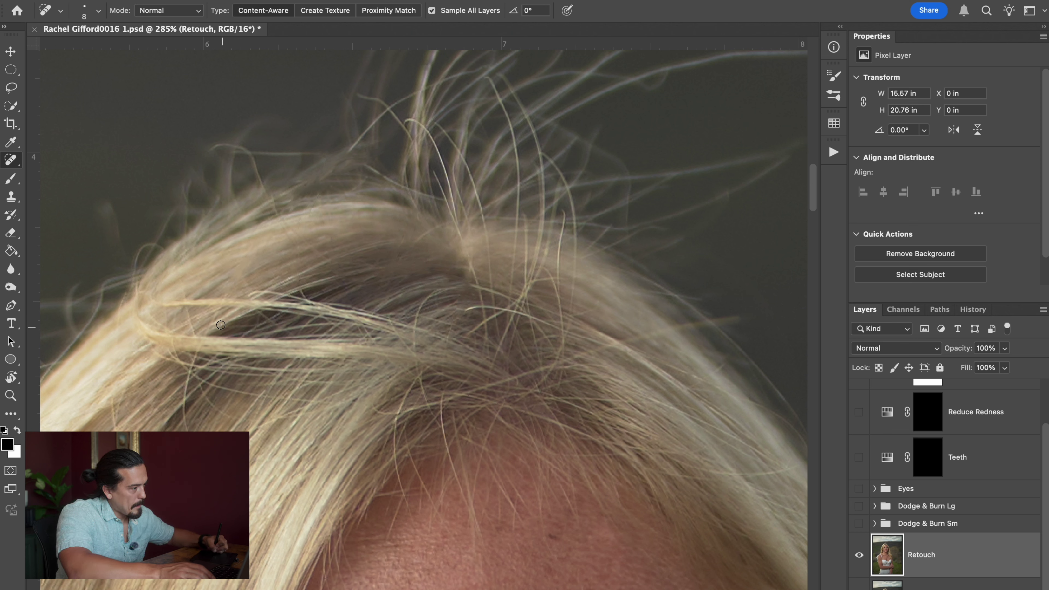
left_click(223, 293)
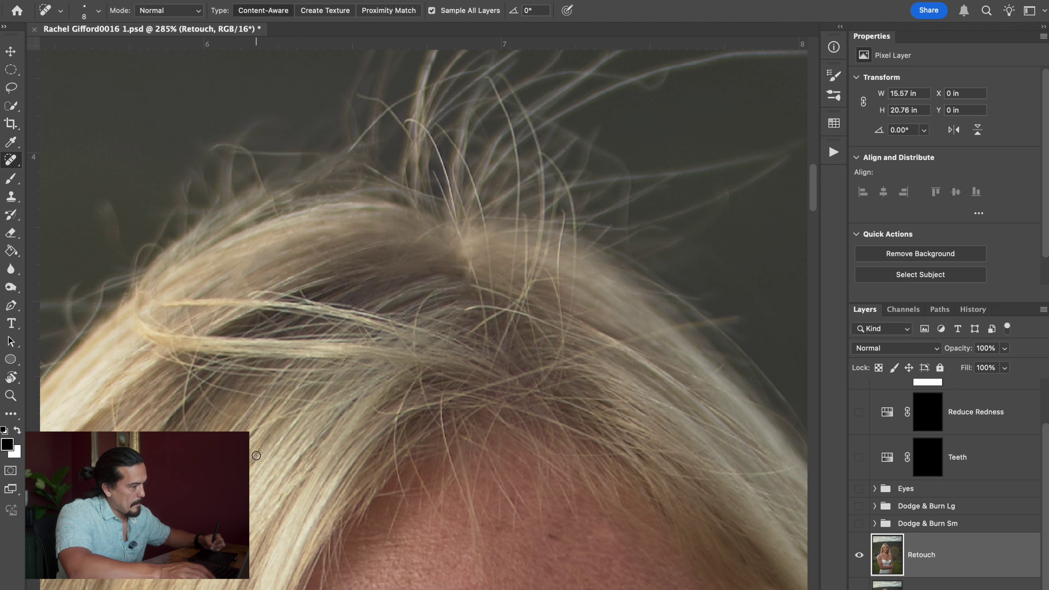
- Enlarge the healing brush to 35 and remove the outer ends of the long flyaways reaching right above the head
scroll(256, 455, "down", 5)
scroll(252, 463, "up", 3)
scroll(251, 470, "right", 3)
scroll(250, 469, "up", 1)
scroll(250, 469, "up", 5)
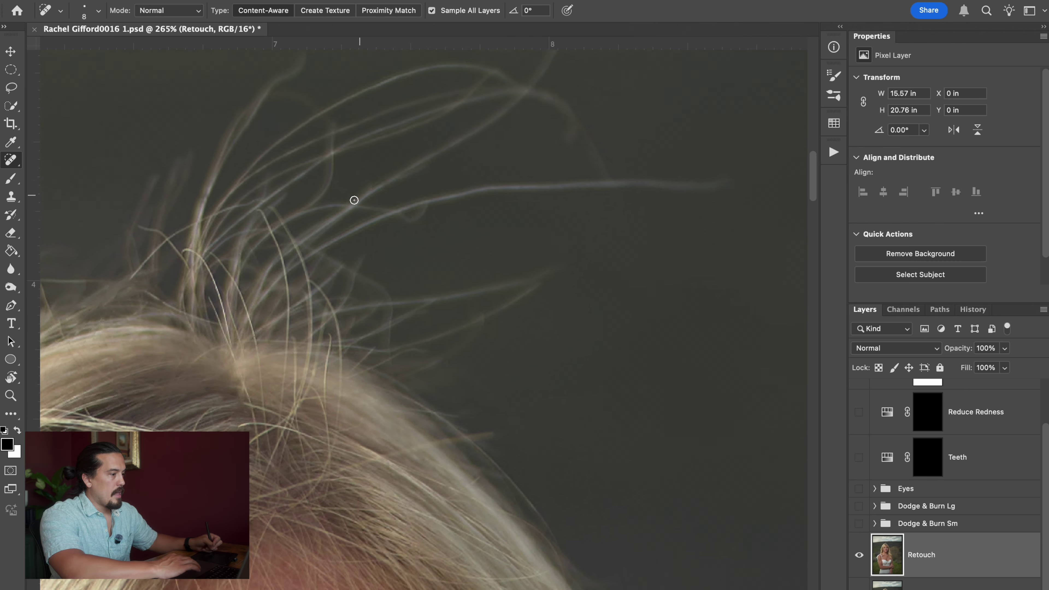
key("bracketright")
key("bracketright")
key("bracketright")
key("bracketright")
key("bracketright")
key("bracketright")
key("bracketright")
left_click_drag(432, 267, 663, 253)
mouse_move(381, 279)
left_mouse_down()
mouse_move(419, 279)
mouse_move(459, 249)
left_mouse_up()
left_click_drag(497, 203, 537, 253)
left_click_drag(454, 157, 486, 62)
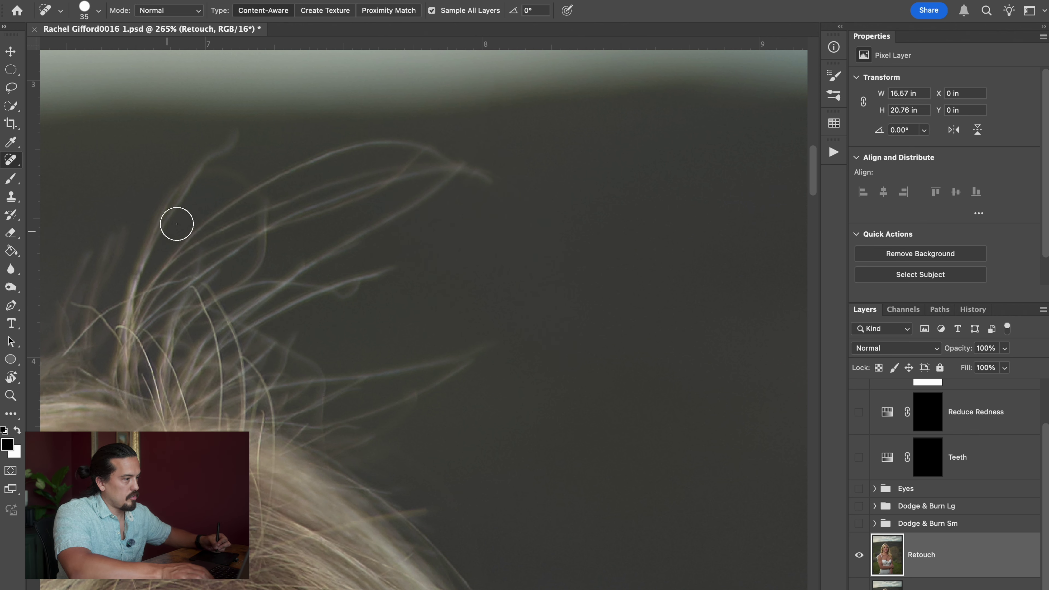
- Heal the tallest flyaway's tip and the arching strands at the top of the tuft against the dark background
left_click_drag(171, 154, 244, 107)
mouse_move(190, 173)
left_mouse_down()
mouse_move(264, 185)
mouse_move(378, 148)
left_mouse_up()
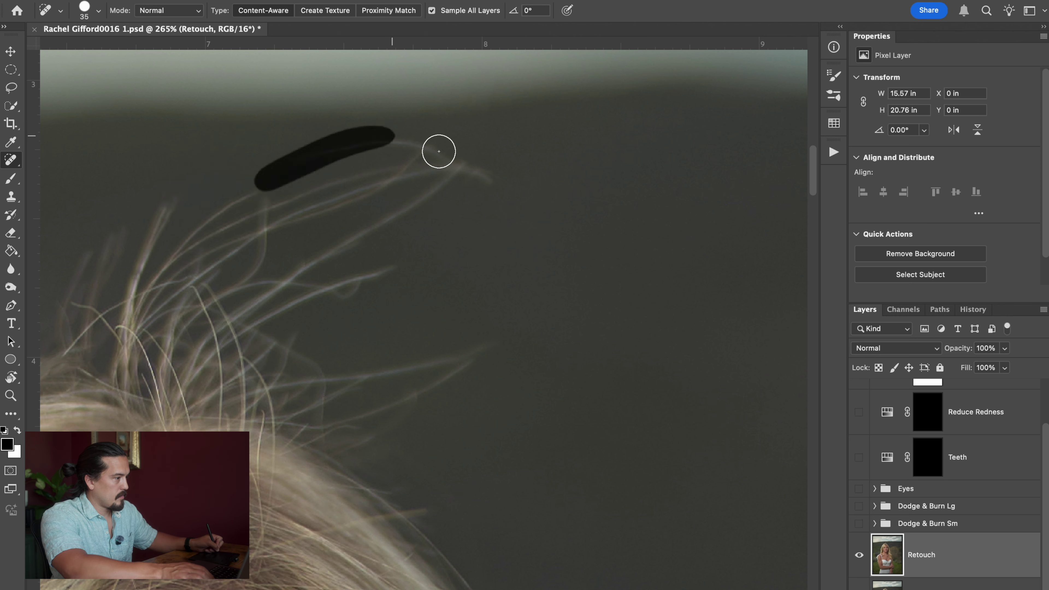
left_click_drag(317, 160, 522, 183)
mouse_move(320, 205)
left_mouse_down()
mouse_move(424, 168)
mouse_move(498, 175)
left_mouse_up()
mouse_move(327, 169)
left_mouse_down()
mouse_move(419, 143)
mouse_move(365, 143)
left_mouse_up()
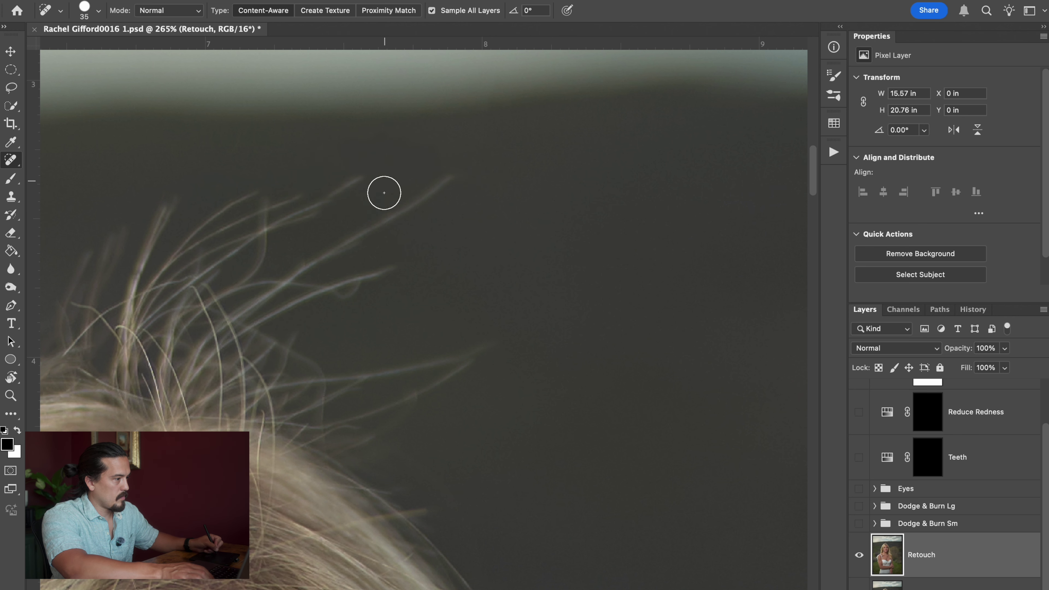
- Shorten the remaining diagonal flyaways on the tuft's right side by healing their outer tips
left_click_drag(335, 244, 458, 174)
left_click_drag(379, 232, 448, 178)
left_click_drag(316, 196, 407, 182)
left_click_drag(400, 143, 463, 168)
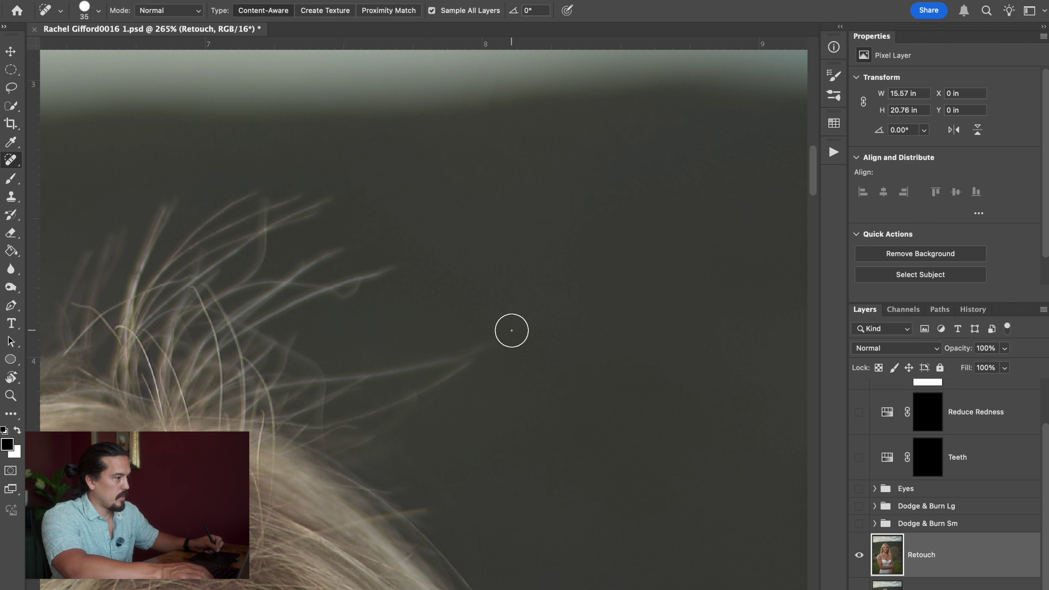
mouse_move(344, 293)
left_mouse_down()
mouse_move(413, 260)
mouse_move(384, 273)
left_mouse_up()
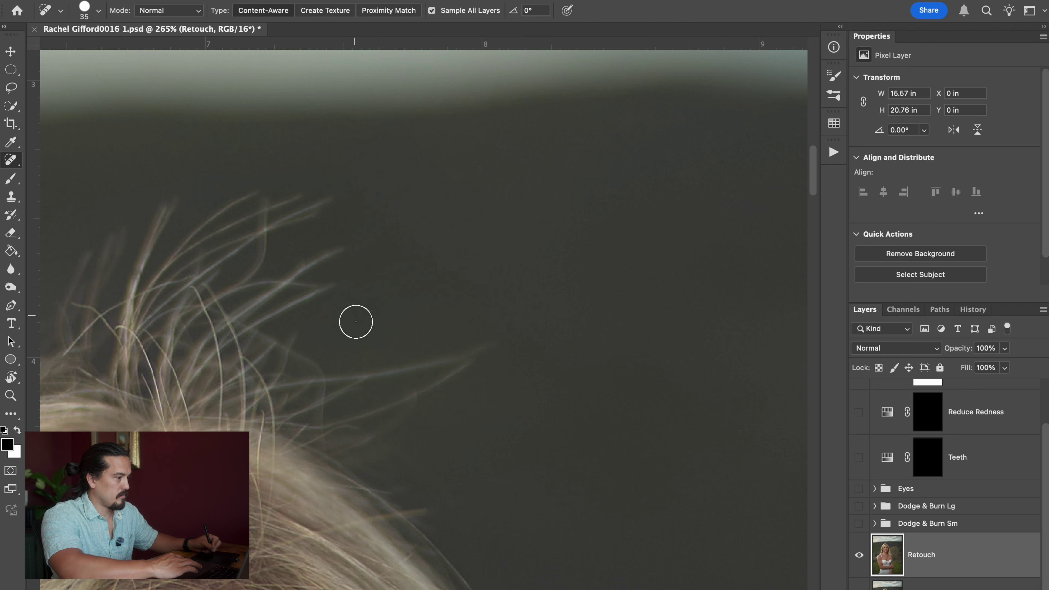
- Duplicate the Retouch layer as "hair fix" and give it a white layer mask, keeping the image itself active
scroll(462, 382, "down", 3)
scroll(461, 382, "down", 2)
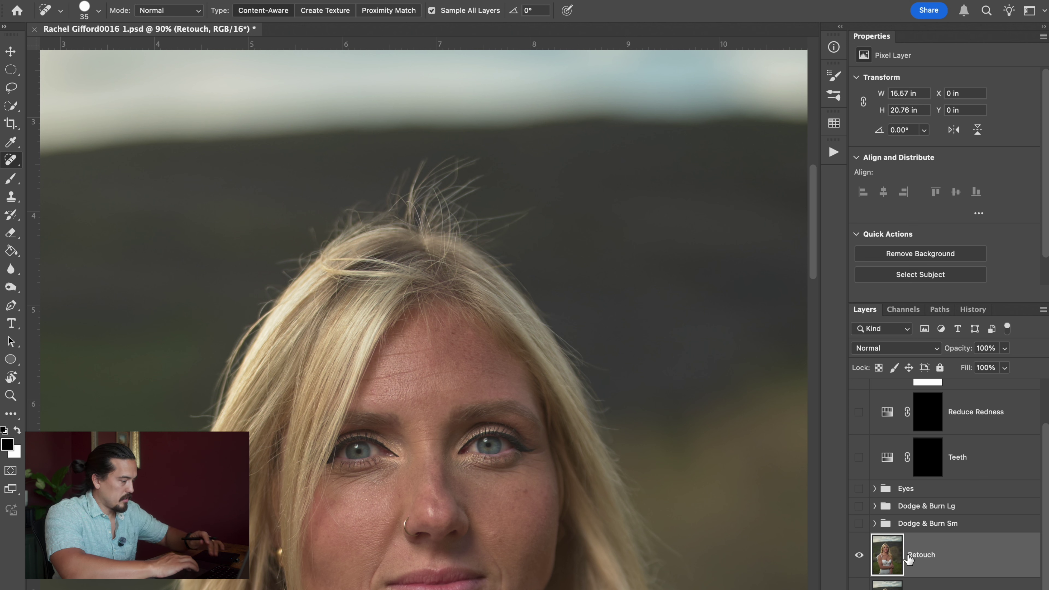
key("super+j")
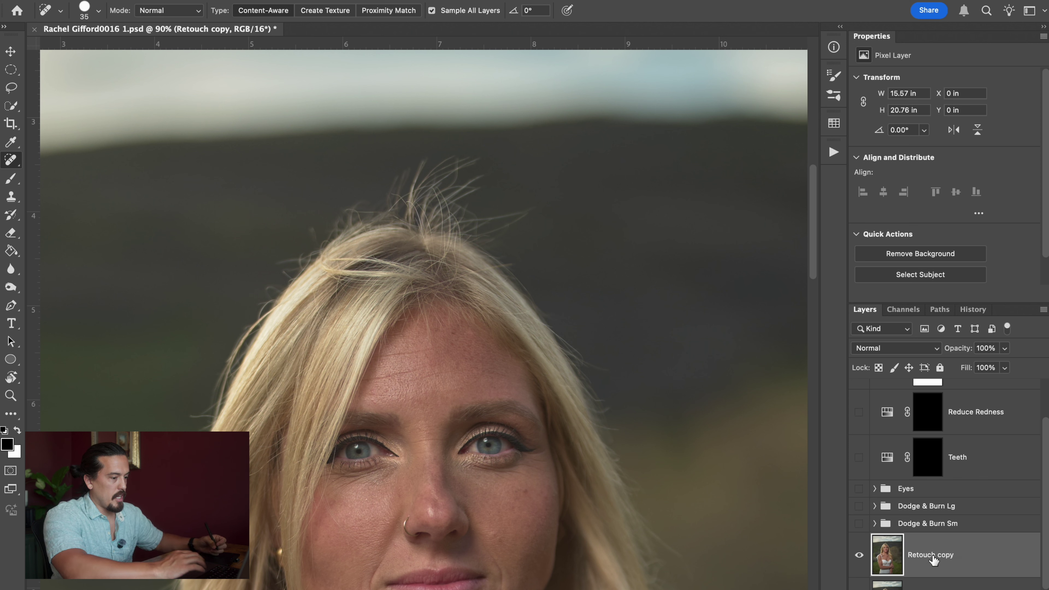
type("hair f")
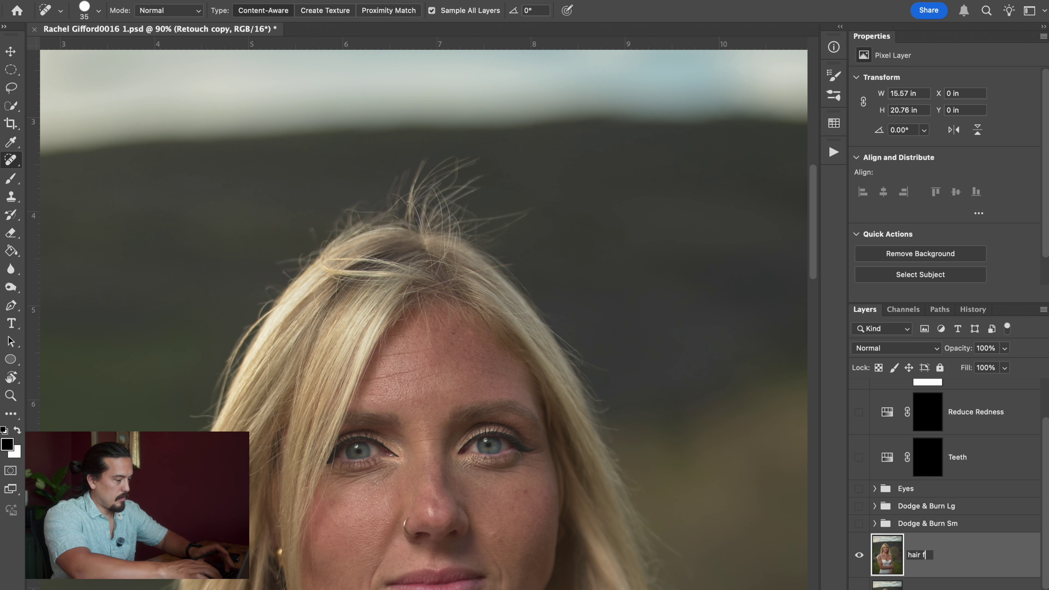
key("Return")
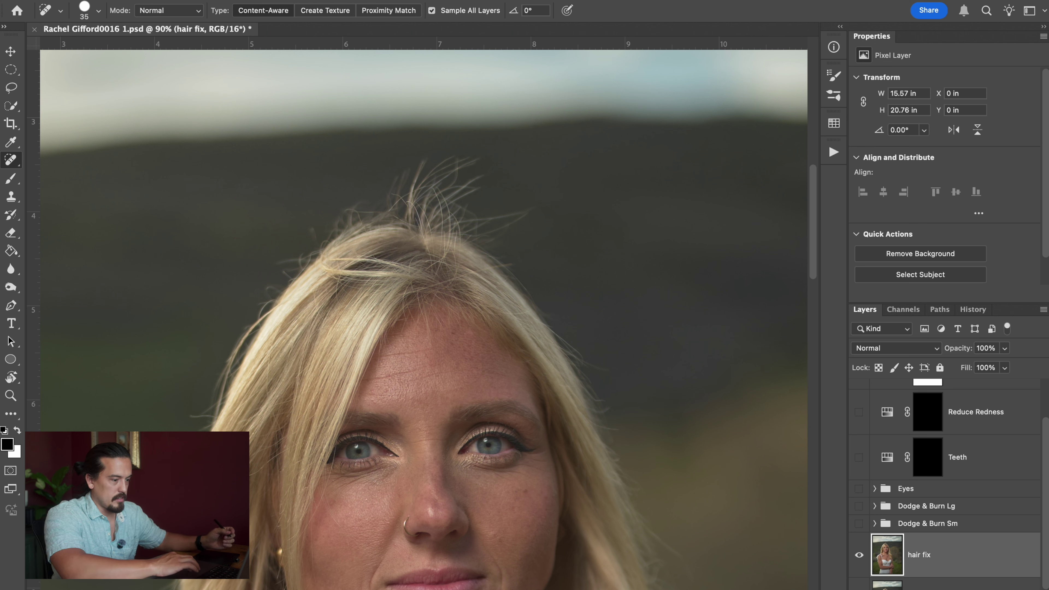
key("ctrl+shift+m")
left_click(881, 558)
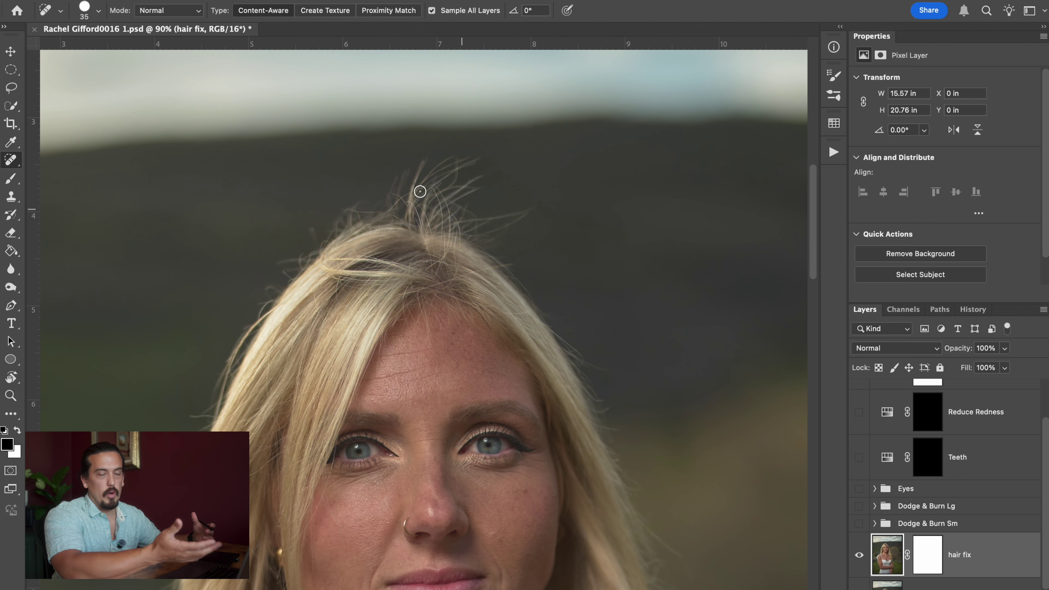
- Enlarge the healing brush to 60 and heal the upright flyaways on the left side of the tuft
scroll(420, 191, "up", 4)
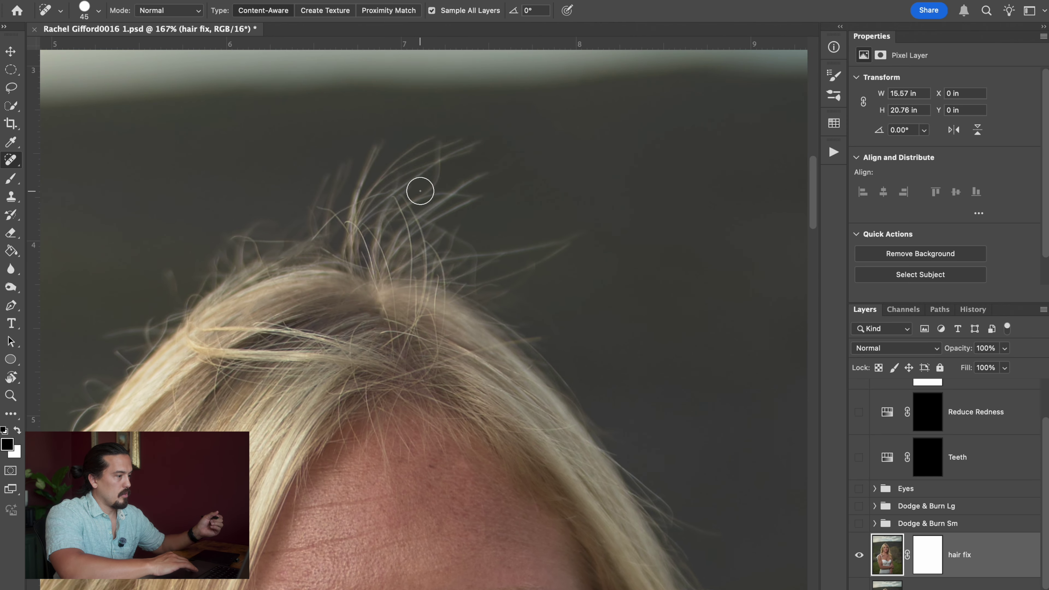
key("bracketright")
key("bracketright")
key("bracketright")
mouse_move(314, 183)
left_mouse_down()
mouse_move(330, 192)
mouse_move(336, 234)
left_mouse_up()
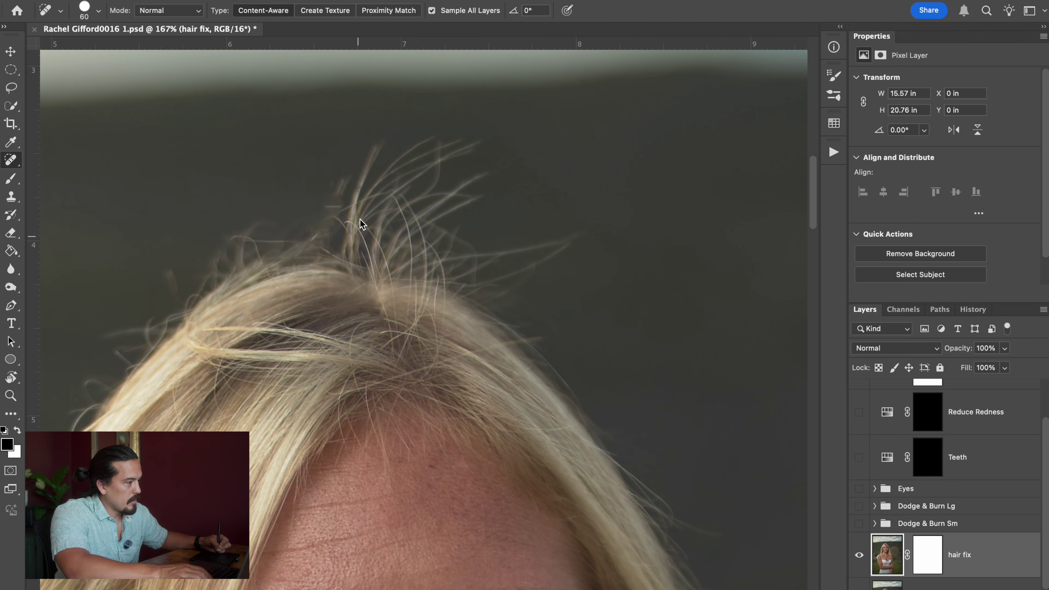
left_click_drag(373, 130, 347, 225)
left_click_drag(351, 169, 335, 200)
- Heal the tall arching strands in the center and upper right of the tuft against the dark background
left_click_drag(419, 137, 370, 207)
left_click_drag(465, 140, 398, 171)
left_click_drag(467, 140, 371, 206)
mouse_move(374, 188)
left_mouse_down()
mouse_move(390, 149)
mouse_move(394, 206)
left_mouse_up()
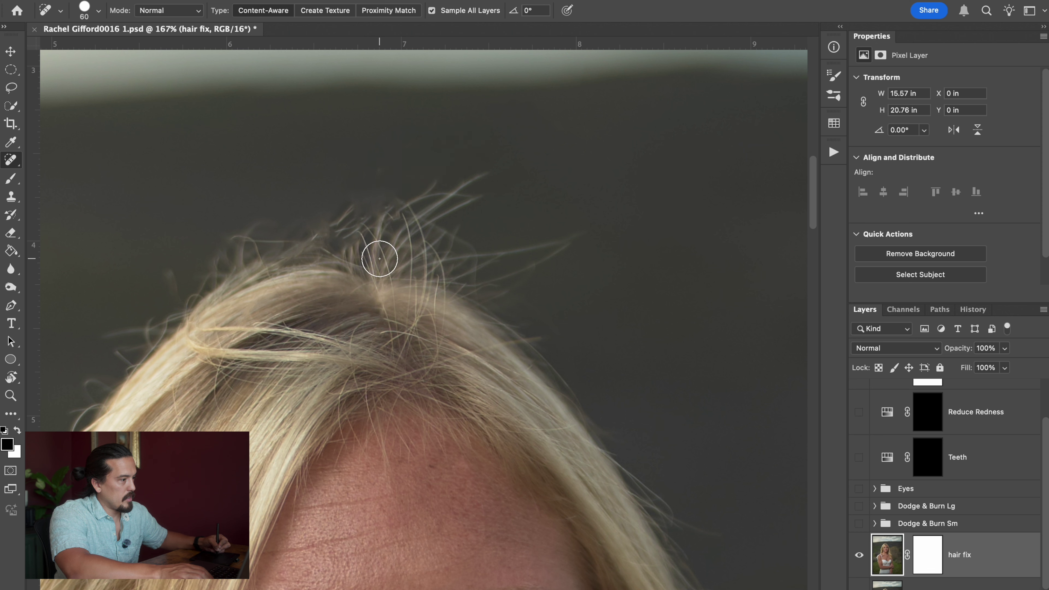
mouse_move(473, 155)
left_mouse_down()
mouse_move(480, 160)
mouse_move(415, 237)
left_mouse_up()
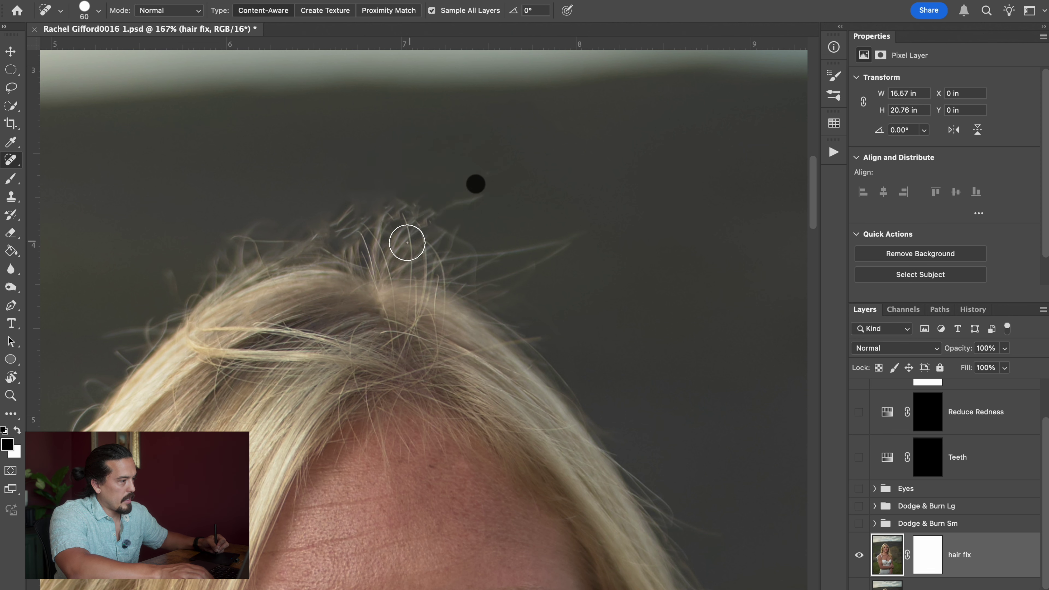
mouse_move(479, 176)
left_mouse_down()
mouse_move(470, 190)
mouse_move(483, 159)
left_mouse_up()
left_click_drag(417, 178, 438, 211)
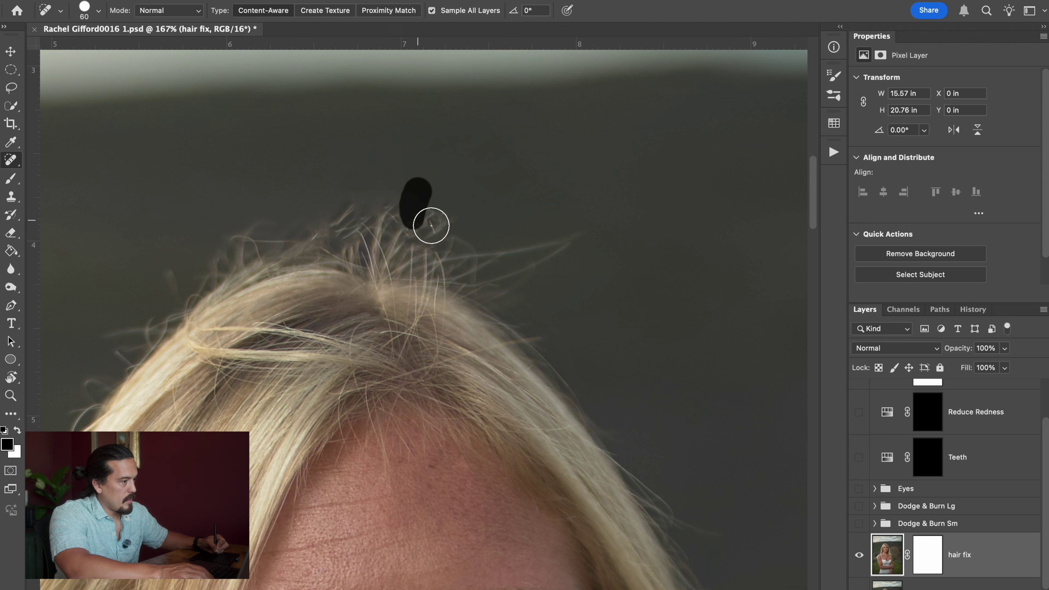
- Heal the long flyaways extending to the right of the crown and trim the remaining tuft tips
mouse_move(587, 231)
left_mouse_down()
mouse_move(492, 261)
mouse_move(480, 293)
left_mouse_up()
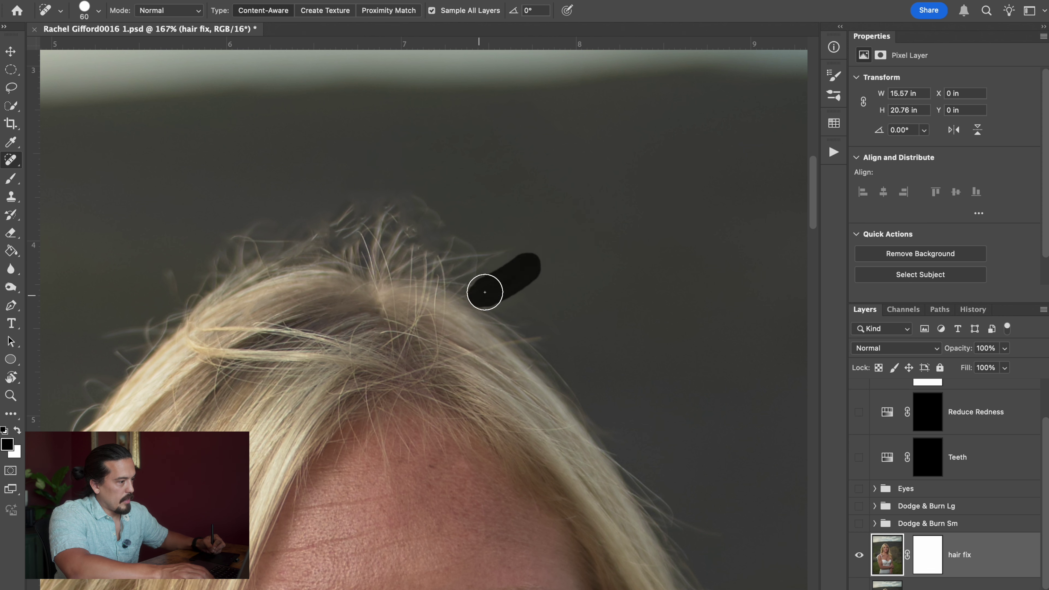
left_click_drag(504, 241, 435, 277)
left_click_drag(455, 227, 422, 265)
mouse_move(427, 232)
left_mouse_down()
mouse_move(423, 197)
mouse_move(393, 236)
mouse_move(376, 193)
mouse_move(330, 263)
mouse_move(320, 213)
mouse_move(410, 218)
left_mouse_up()
left_click_drag(323, 206, 446, 232)
left_click(397, 207)
left_click_drag(413, 194, 521, 290)
left_click_drag(481, 234, 521, 263)
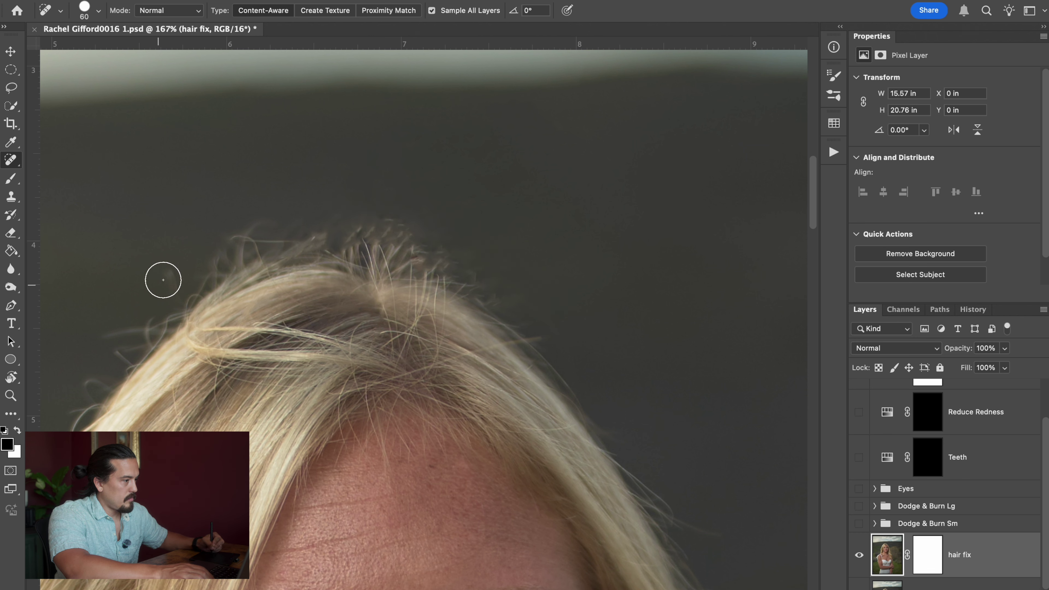
- Heal the stray hair loops along the crown's upper-left edge and the last tip at the center
mouse_move(208, 253)
left_mouse_down()
mouse_move(217, 237)
mouse_move(276, 234)
mouse_move(295, 249)
left_mouse_up()
left_click(363, 242)
left_click(240, 242)
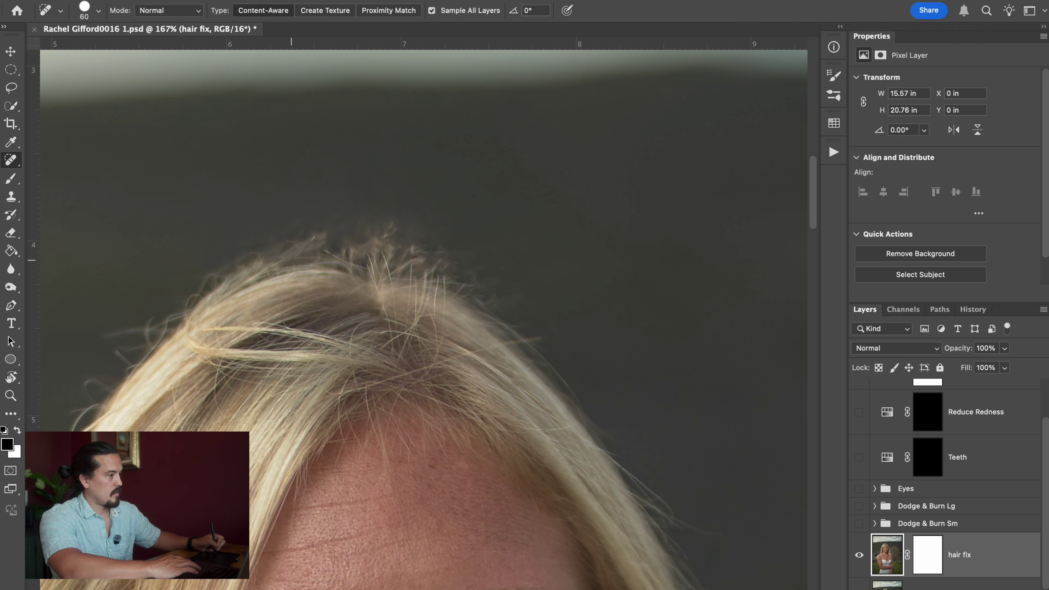
- Invert the hair fix layer mask to black and set up the Brush tool with white at size 100
key("super+minus")
left_click(928, 548)
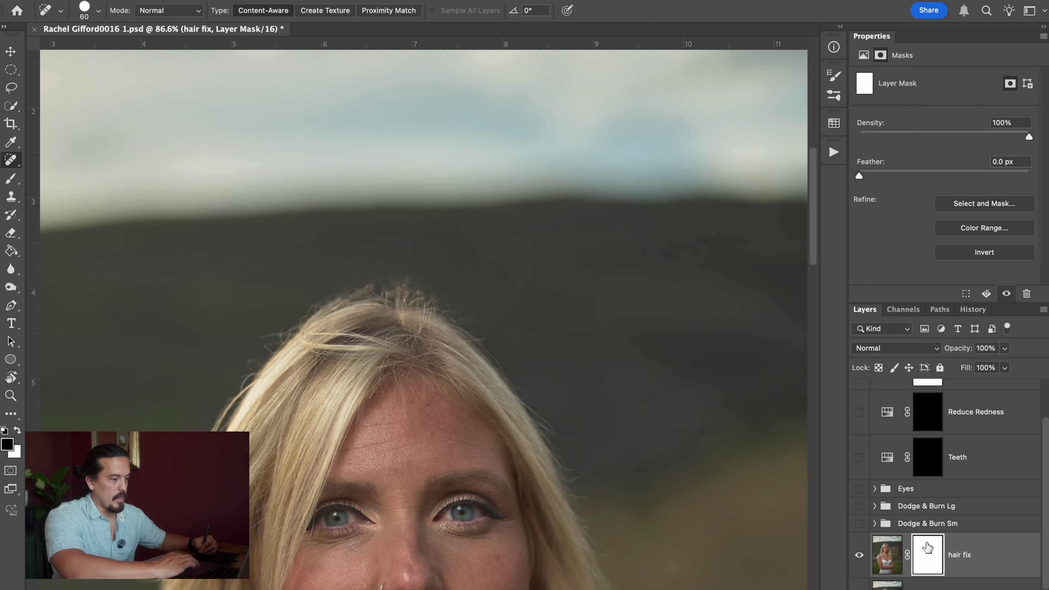
key("super+i")
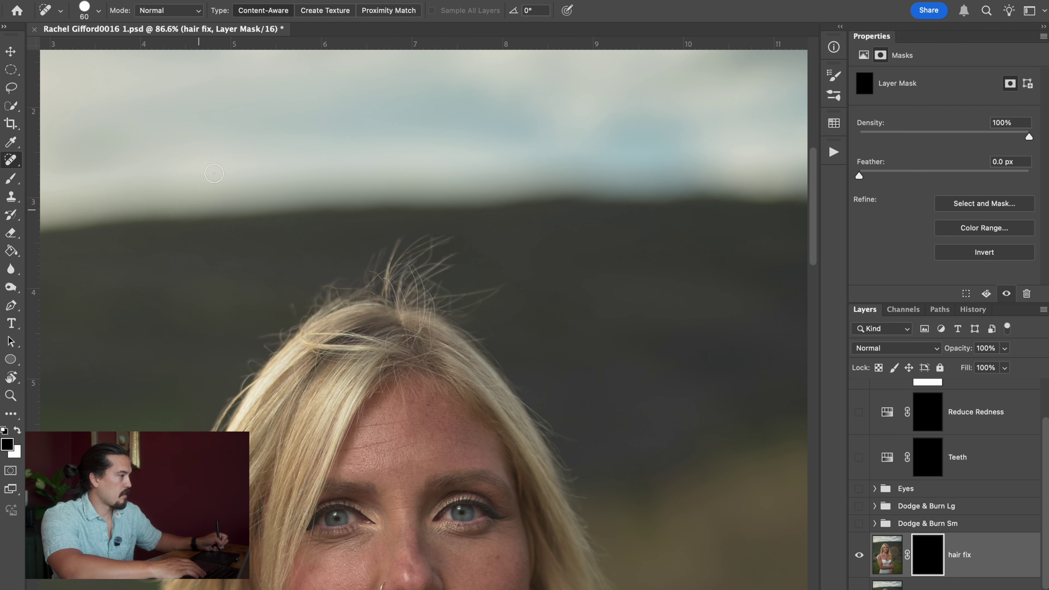
key("b")
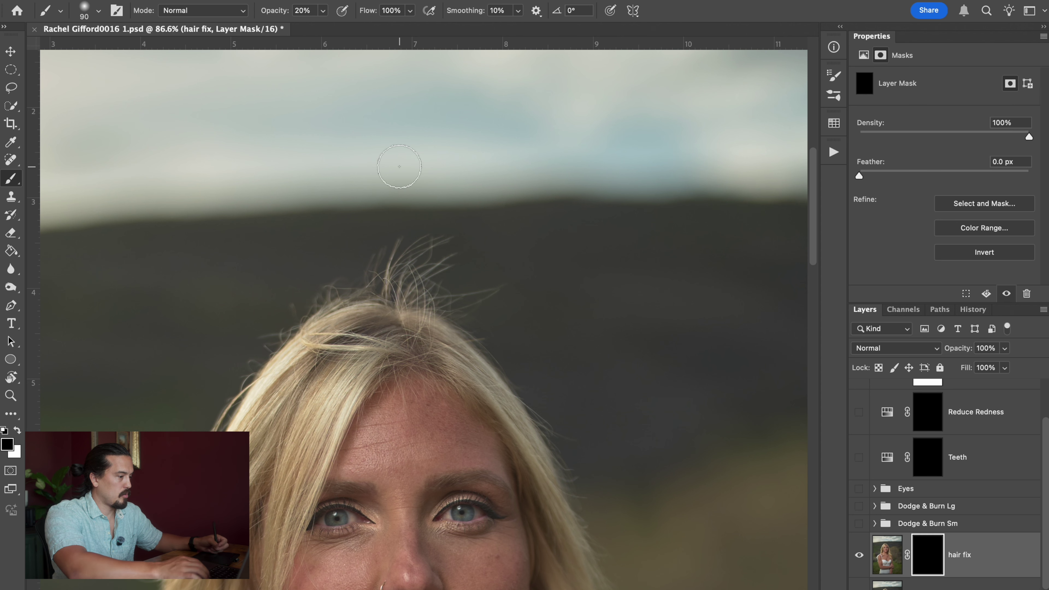
key("x")
key("bracketright")
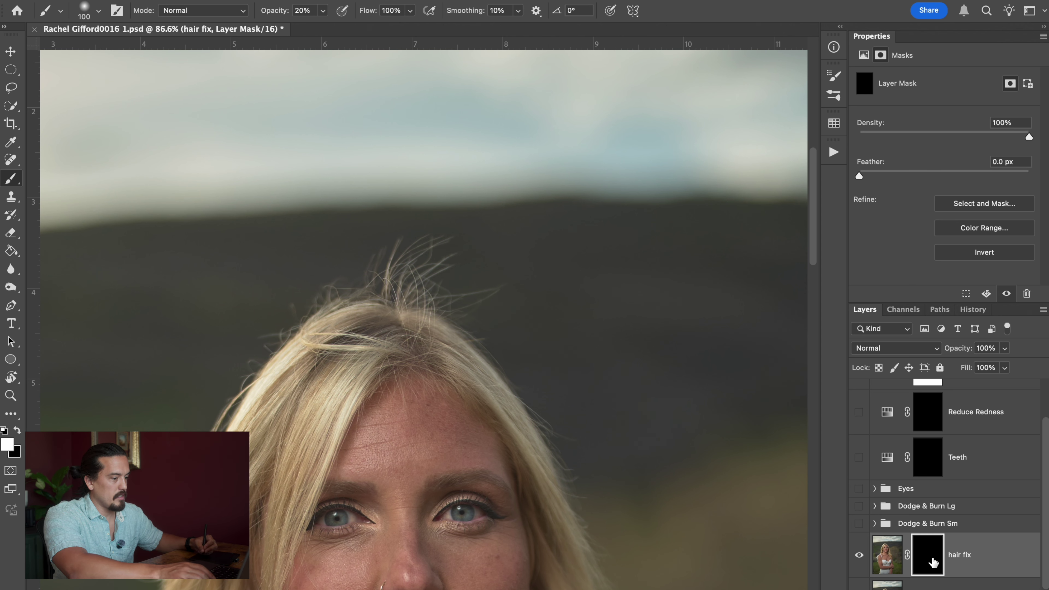
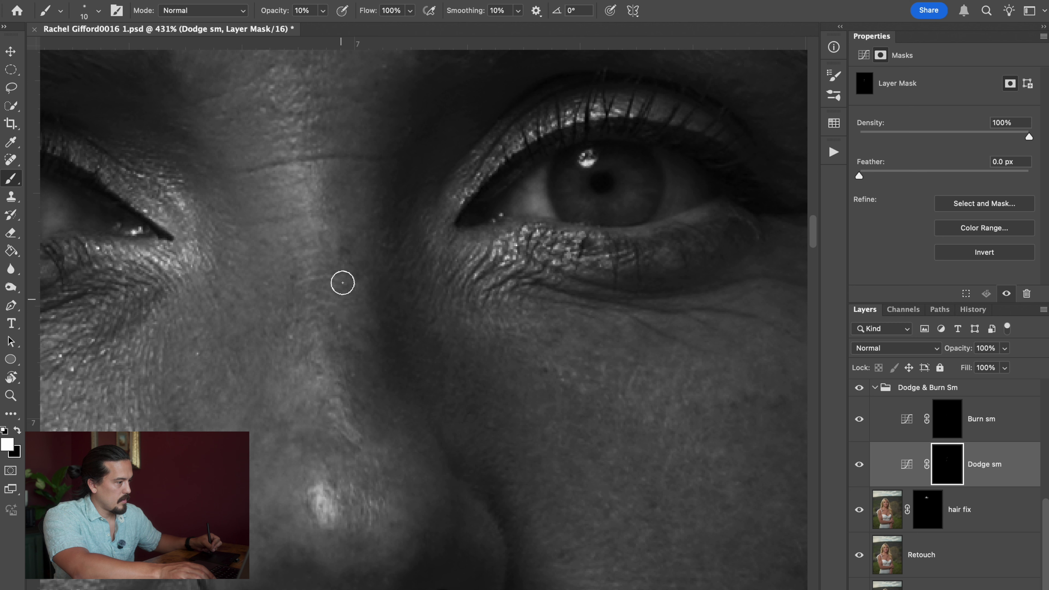
- Enlarge the brush to 35 and dodge the shaded side of the nose bridge on the Dodge sm mask
key("bracketright")
key("bracketright")
key("bracketright")
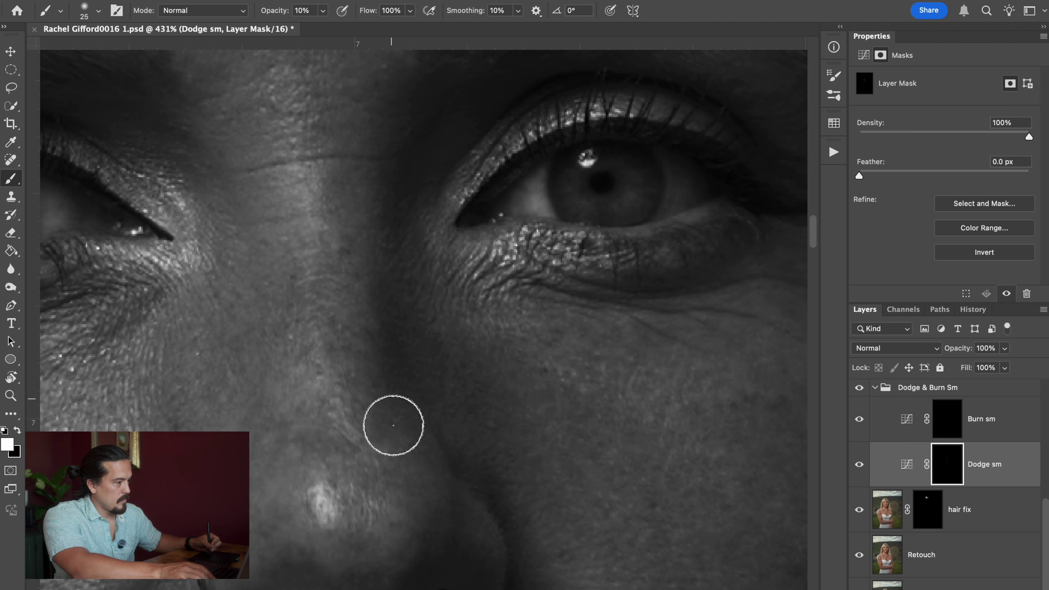
key("bracketleft")
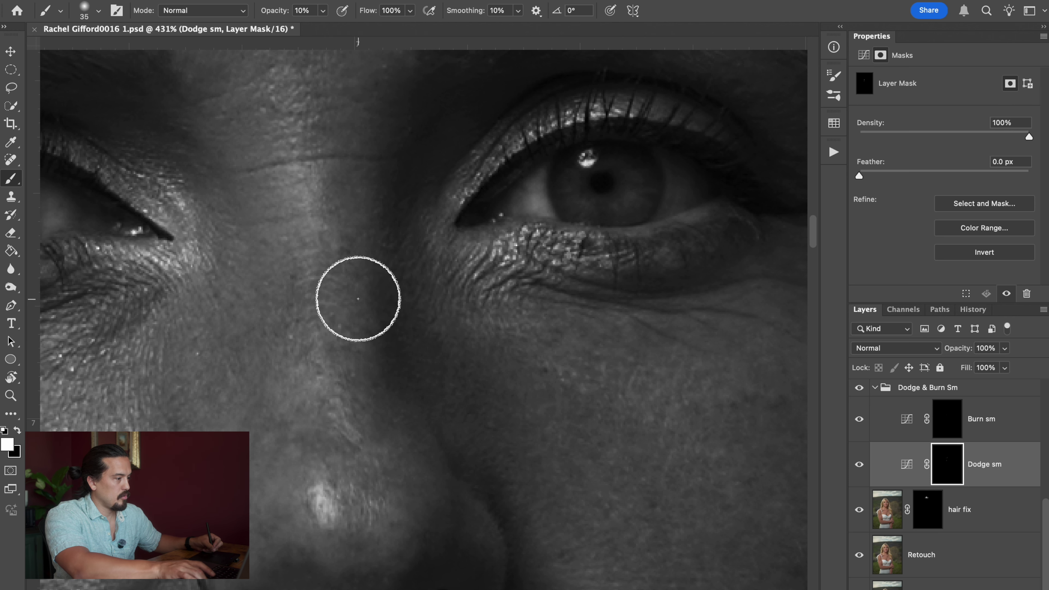
left_click_drag(356, 298, 355, 328)
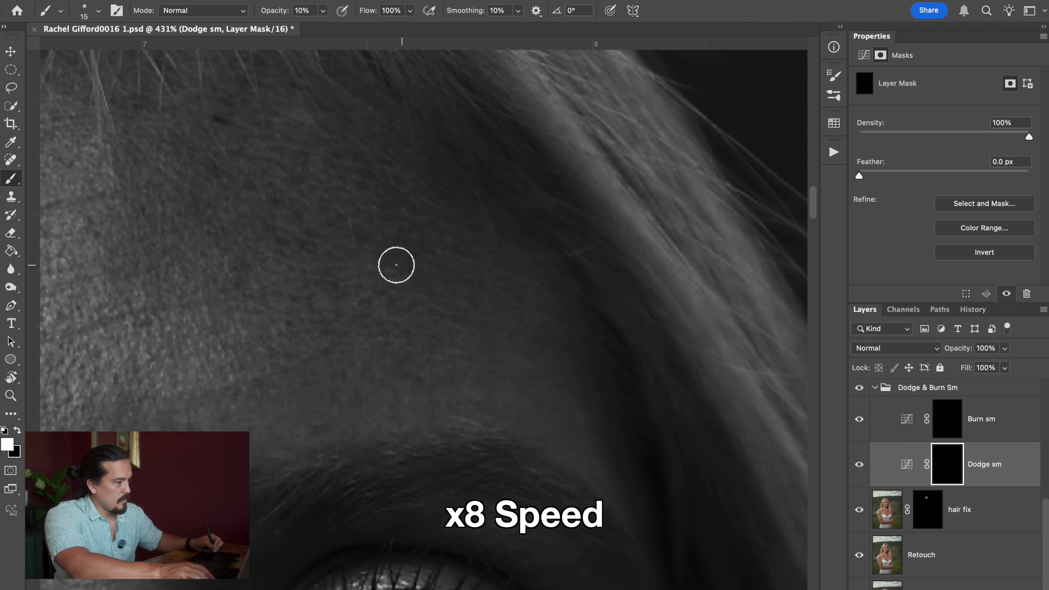
- Dodge the dark patches across the forehead on the Dodge sm mask, then enlarge the brush to 25
left_click_drag(389, 274, 471, 257)
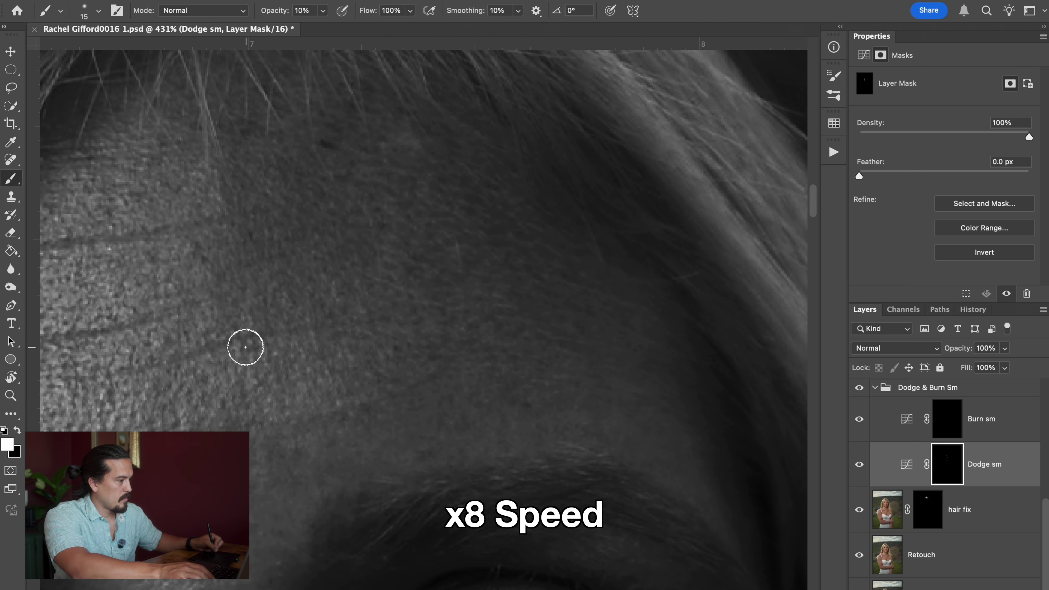
left_click_drag(244, 349, 222, 475)
left_click(983, 418)
key("alt+bracketleft")
key("bracketright")
key("bracketright")
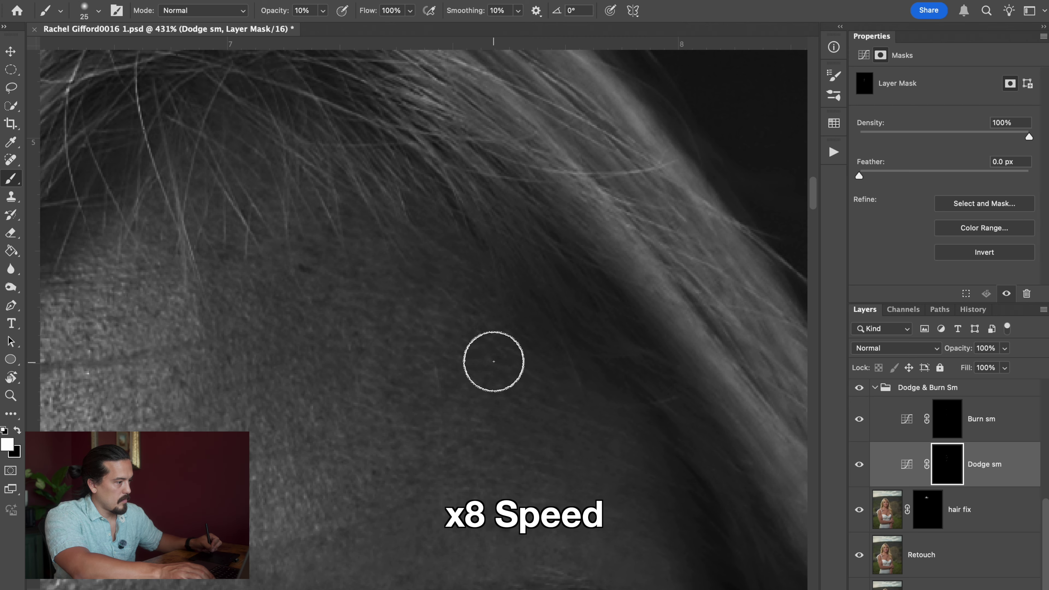
- Reduce the brush to 10 and dodge the fine dark creases on the brightly lit side of the forehead
scroll(314, 248, "down", 5)
scroll(314, 248, "left", 6)
key("bracketleft")
key("bracketleft")
key("bracketleft")
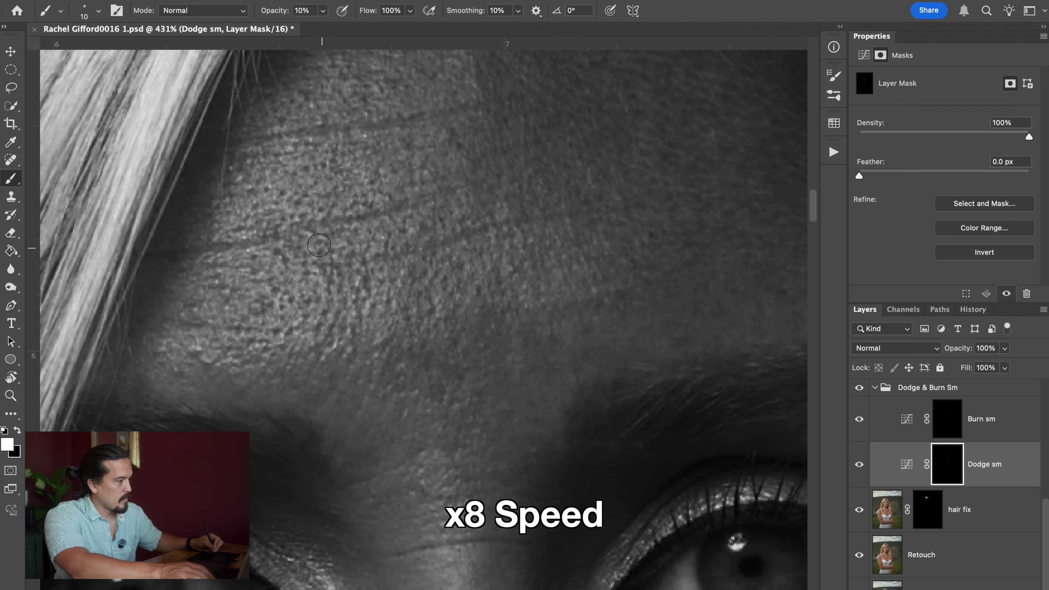
left_click_drag(359, 446, 307, 240)
- Continue dodging down the cheek, mouth corner and chin on the Dodge sm mask, with the brush enlarged to 20
scroll(307, 241, "down", 7)
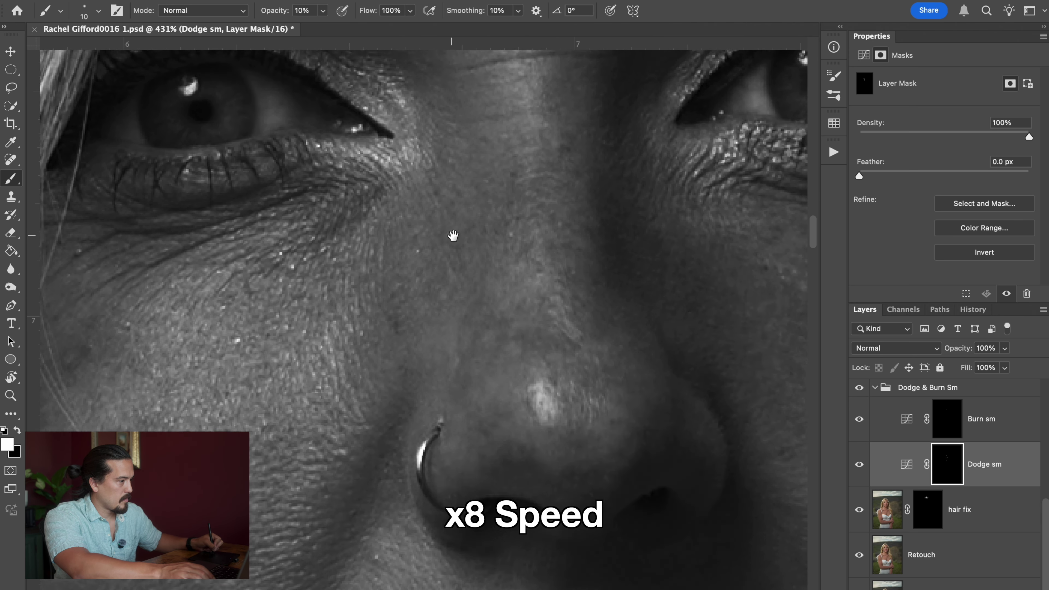
scroll(262, 285, "left", 5)
scroll(261, 285, "left", 2)
scroll(393, 235, "down", 10)
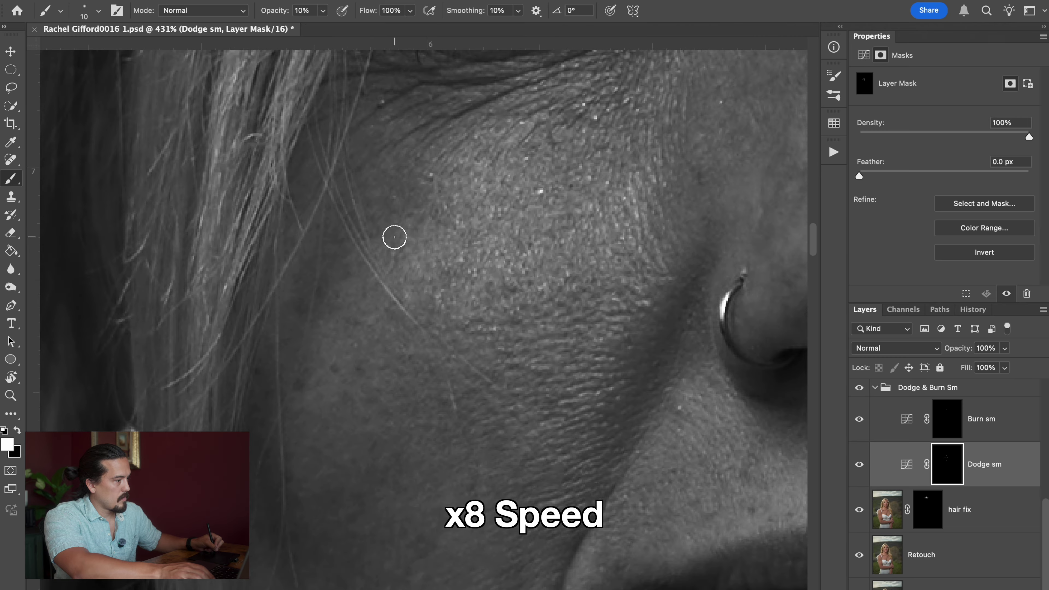
key("bracketright")
scroll(455, 385, "right", 5)
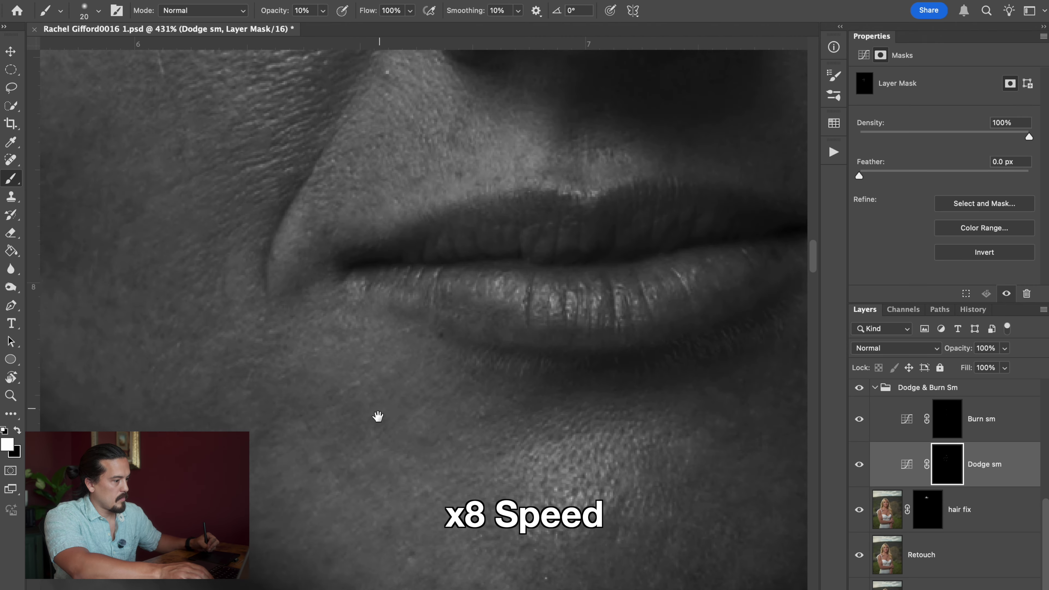
scroll(379, 417, "down", 3)
key("alt+bracketright")
key("alt+bracketleft")
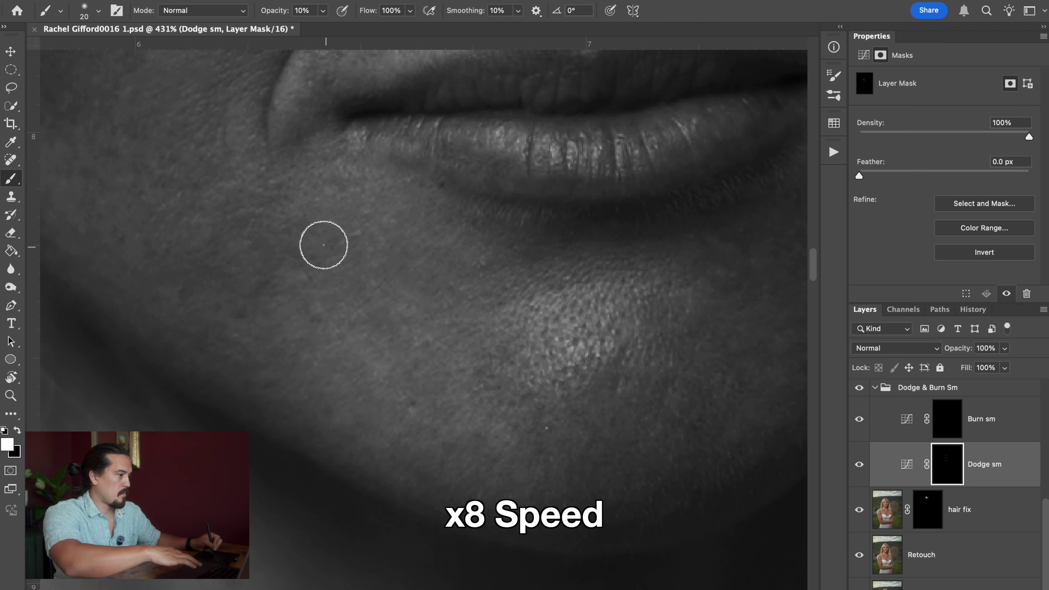
- Target the Dodge sm mask again and reduce the brush to 15 for the forehead and eye area
scroll(304, 300, "down", 10)
scroll(305, 300, "up", 5)
left_click(875, 388)
left_click(875, 478)
left_click(947, 555)
scroll(517, 320, "up", 3)
scroll(517, 320, "up", 3)
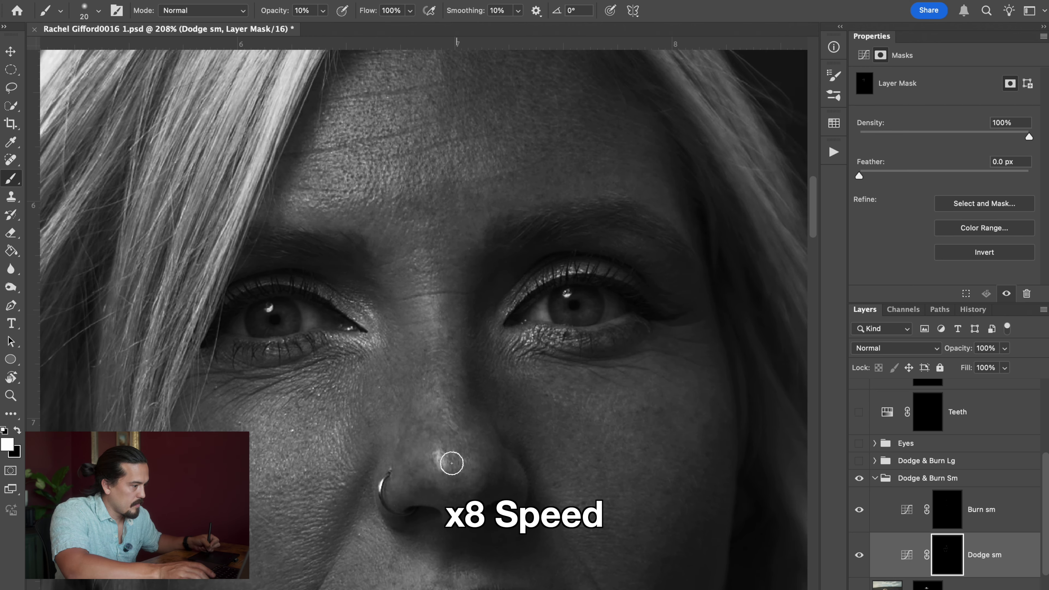
key("bracketleft")
scroll(523, 398, "up", 3)
scroll(523, 398, "right", 1)
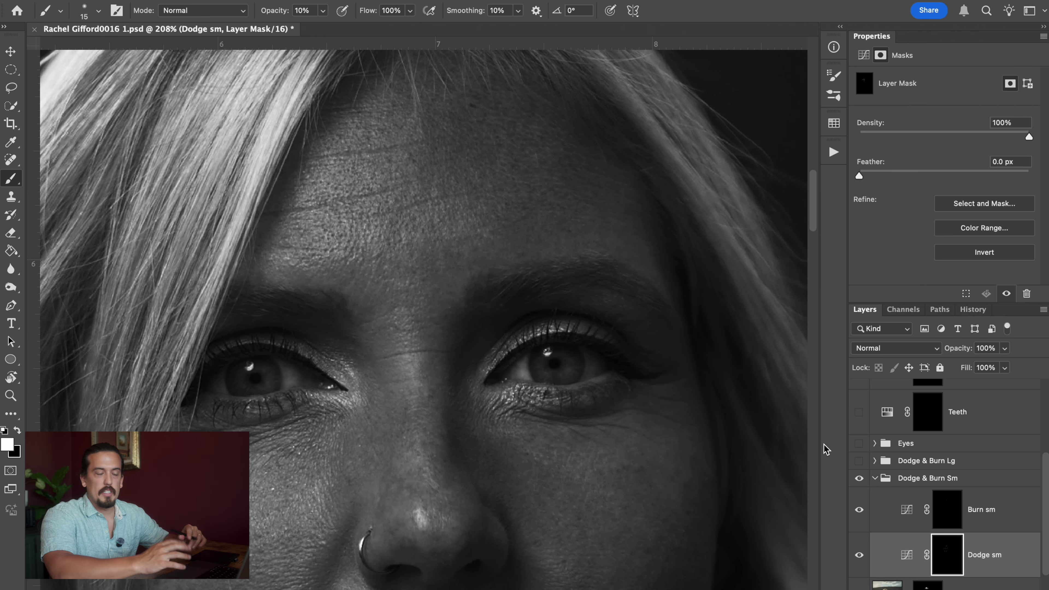
- Compare the black-and-white face with and without the Dodge & Burn Sm group, leaving the group shown
left_click(859, 479)
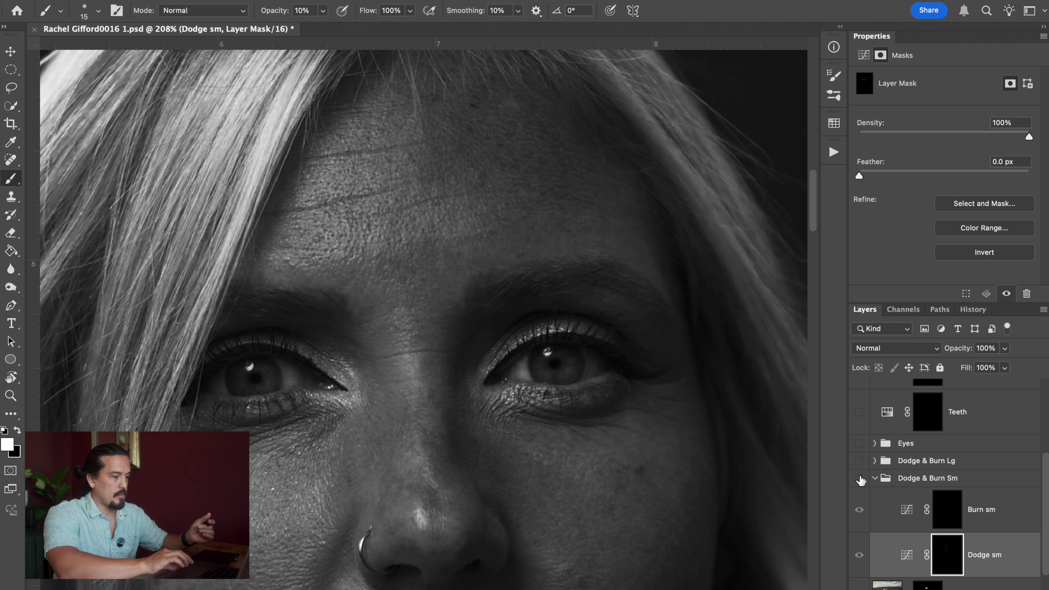
left_click(859, 479)
left_click(860, 479)
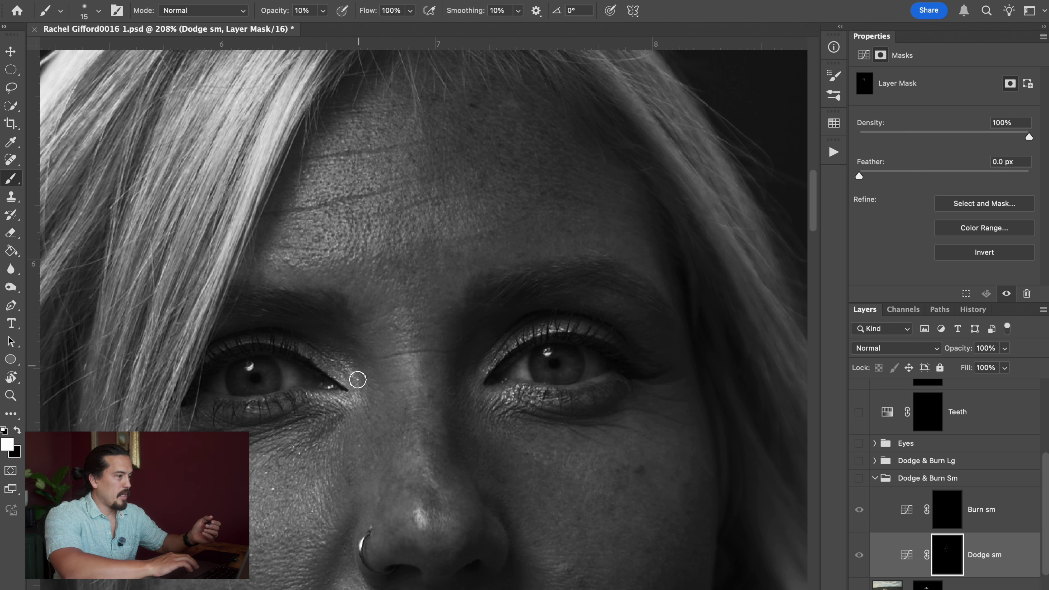
left_click(860, 478)
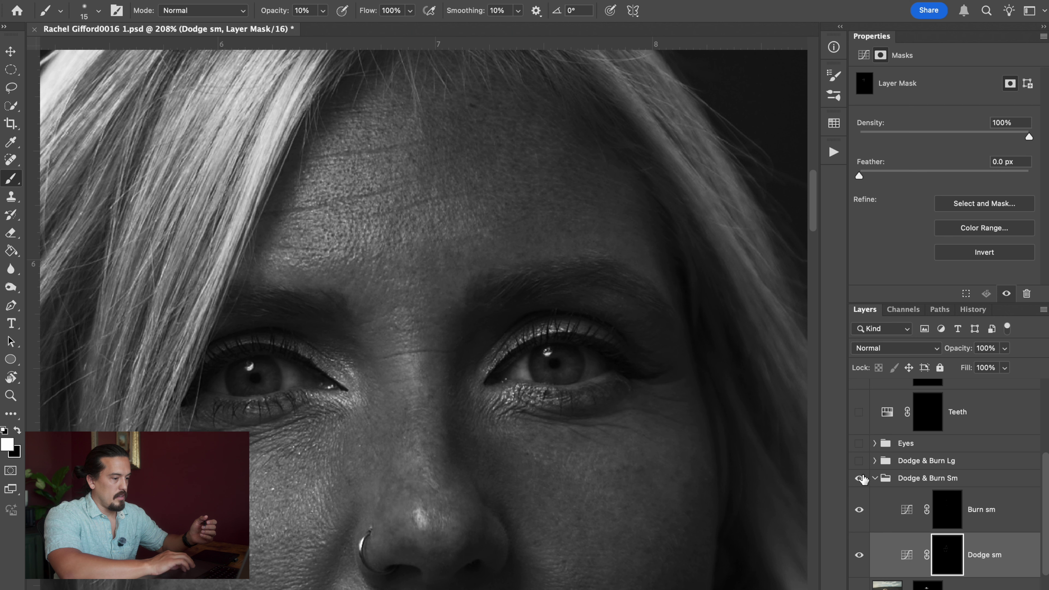
left_click(859, 479)
left_click(860, 479)
left_click(859, 479)
left_click(859, 479)
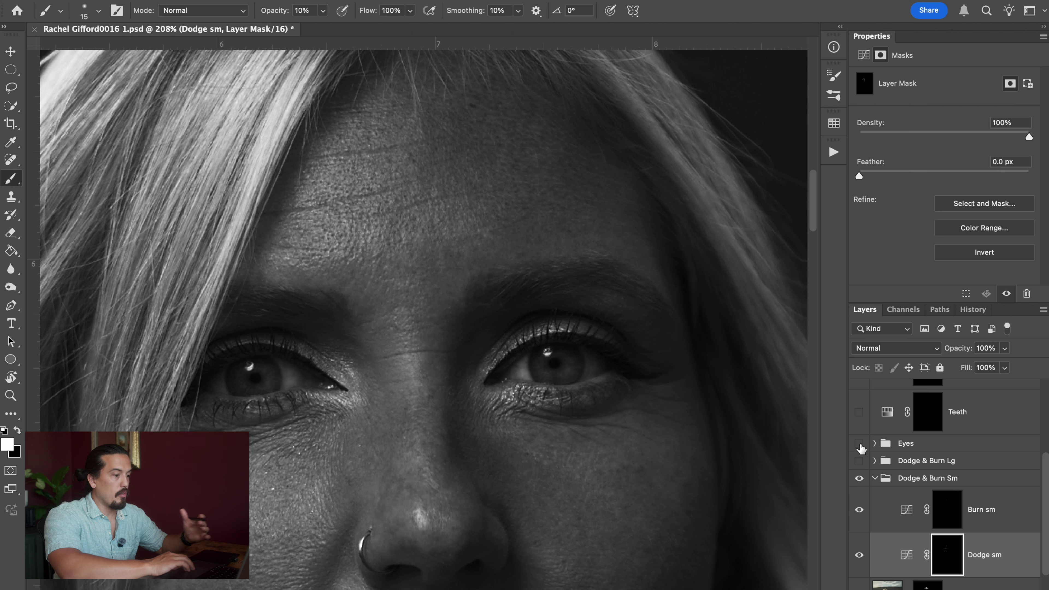
- Hide the Luminance group and compare the color portrait with and without the Dodge & Burn Sm group
scroll(861, 434, "up", 5)
left_click(857, 434)
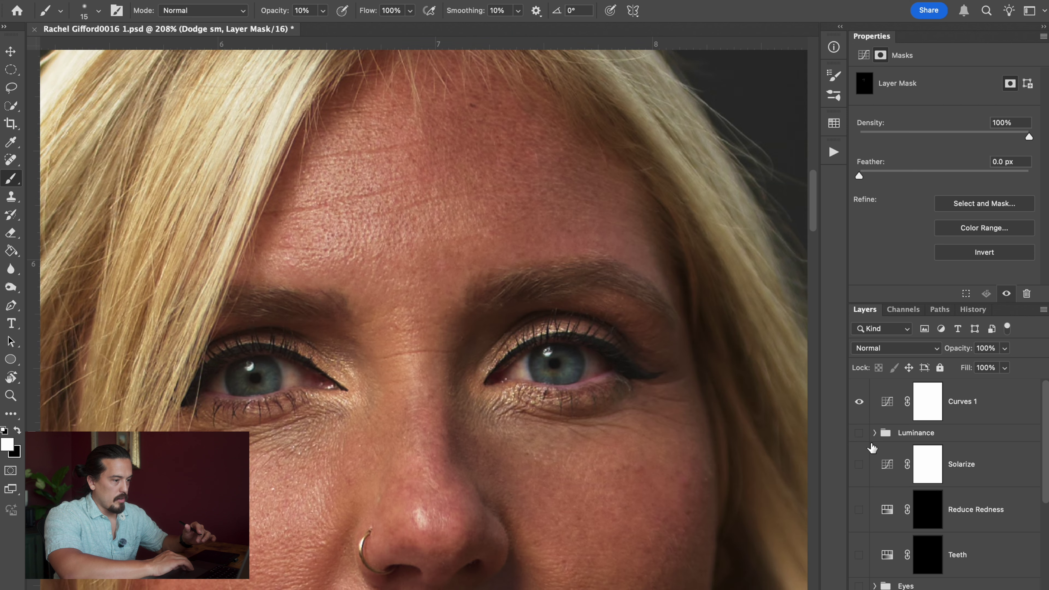
scroll(902, 531, "down", 5)
left_click(860, 421)
left_click(859, 422)
left_click(859, 421)
left_click(860, 422)
left_click(860, 422)
left_click(859, 421)
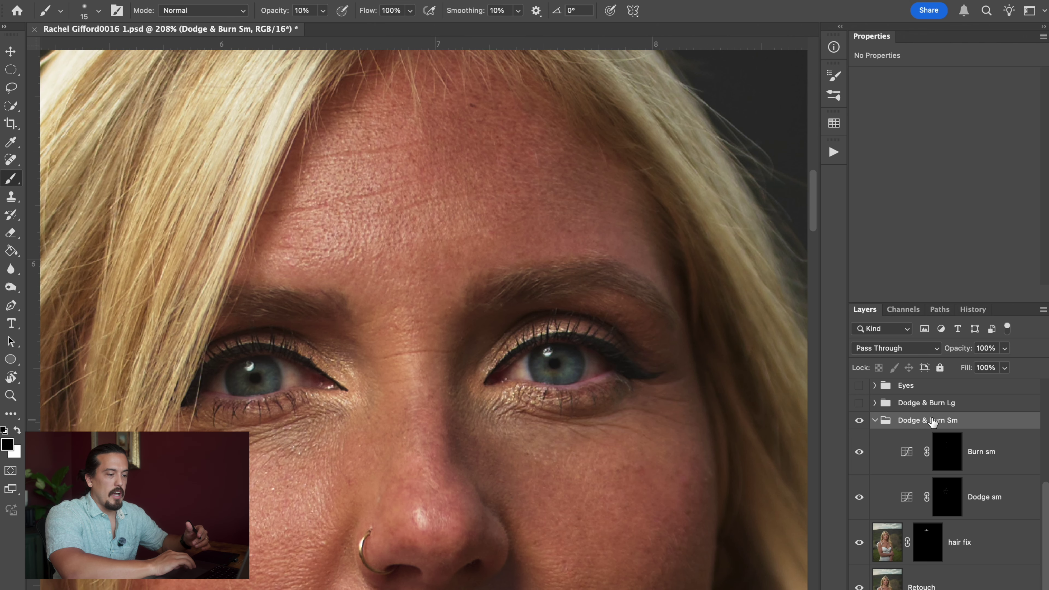
- Set the opacity of the Dodge & Burn Sm group to 46%
left_click(1005, 368)
left_click_drag(987, 367, 938, 369)
mouse_move(1002, 367)
left_mouse_down()
mouse_move(1013, 368)
mouse_move(938, 367)
left_mouse_up()
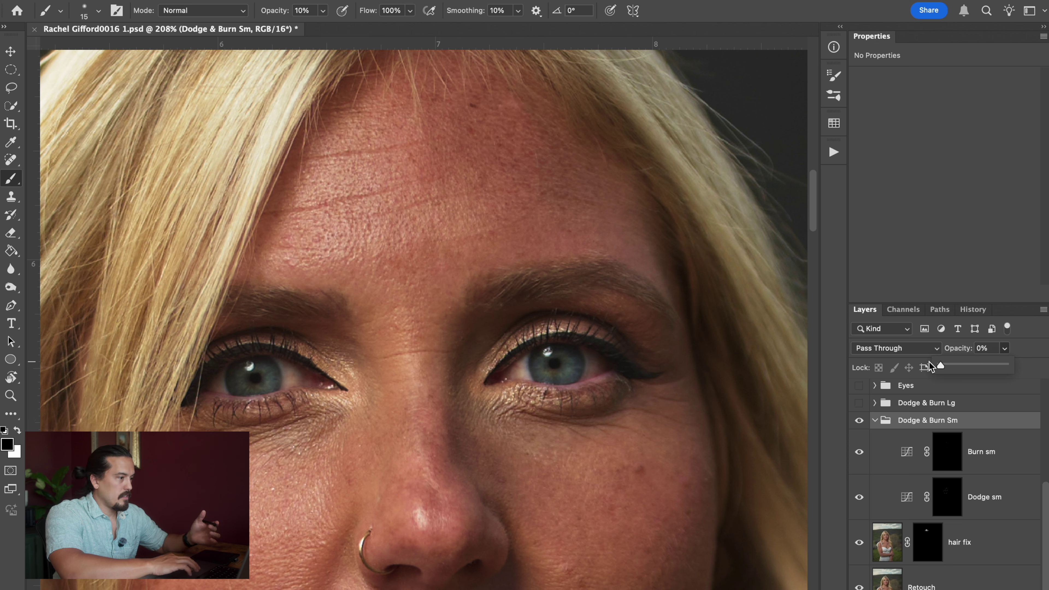
left_click_drag(948, 364, 970, 363)
- Compare the portrait with and without the reduced-opacity Dodge & Burn Sm group, leaving the group shown
left_click(859, 421)
left_click(859, 420)
left_click(859, 421)
left_click(858, 421)
left_click(858, 421)
left_click(859, 421)
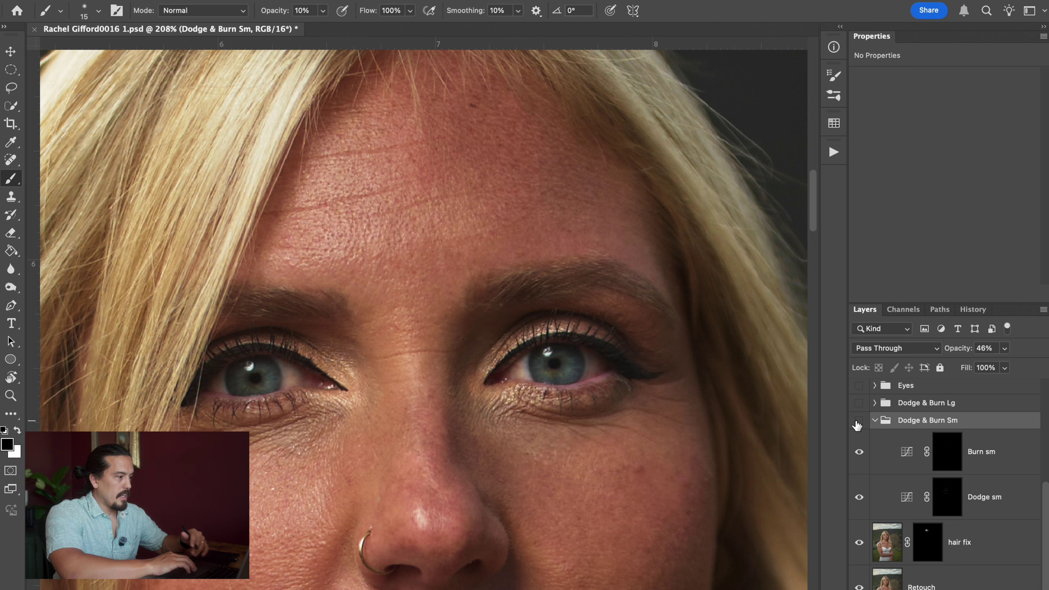
left_click(858, 423)
left_click(858, 423)
left_click(858, 424)
left_click(857, 423)
scroll(517, 463, "down", 5)
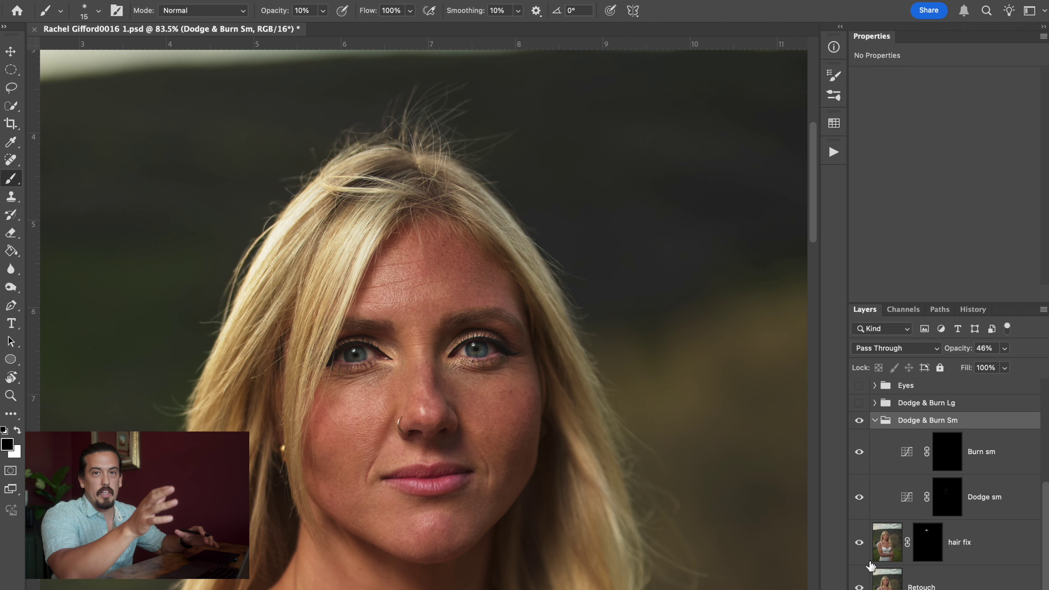
- Expand the Eyes group, make it visible and target the Eye Whites layer mask
scroll(863, 475, "up", 3)
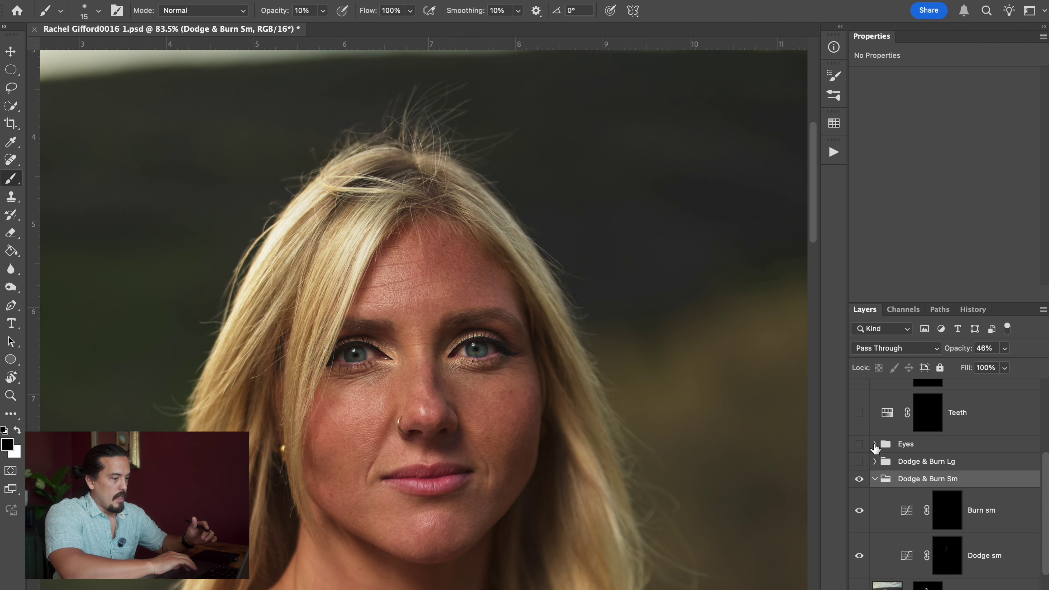
left_click(875, 444)
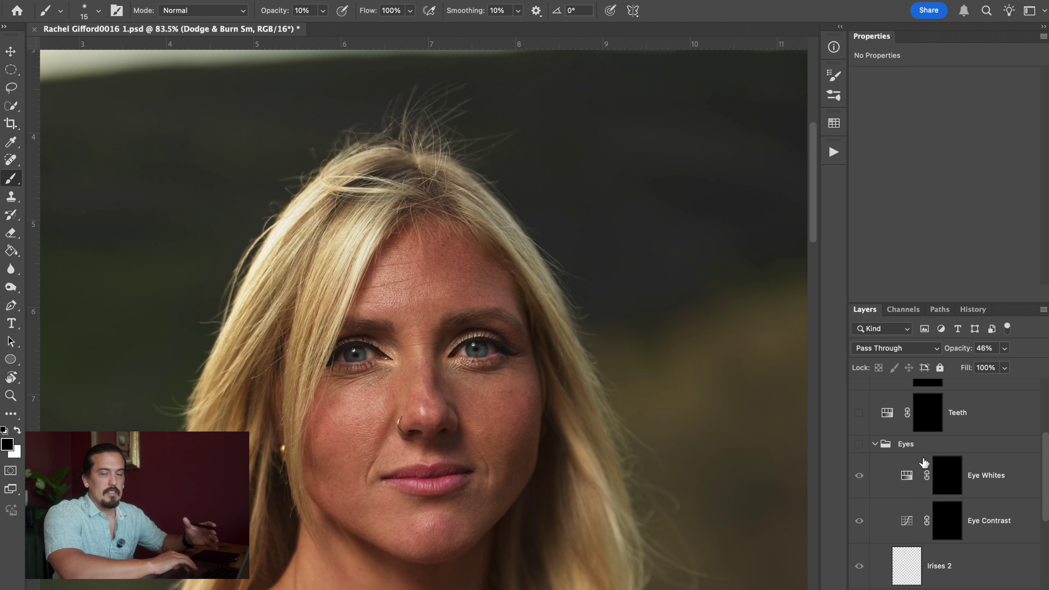
scroll(926, 461, "down", 5)
scroll(913, 445, "up", 4)
left_click(909, 417)
left_click(861, 418)
scroll(988, 510, "down", 2)
left_click(950, 428)
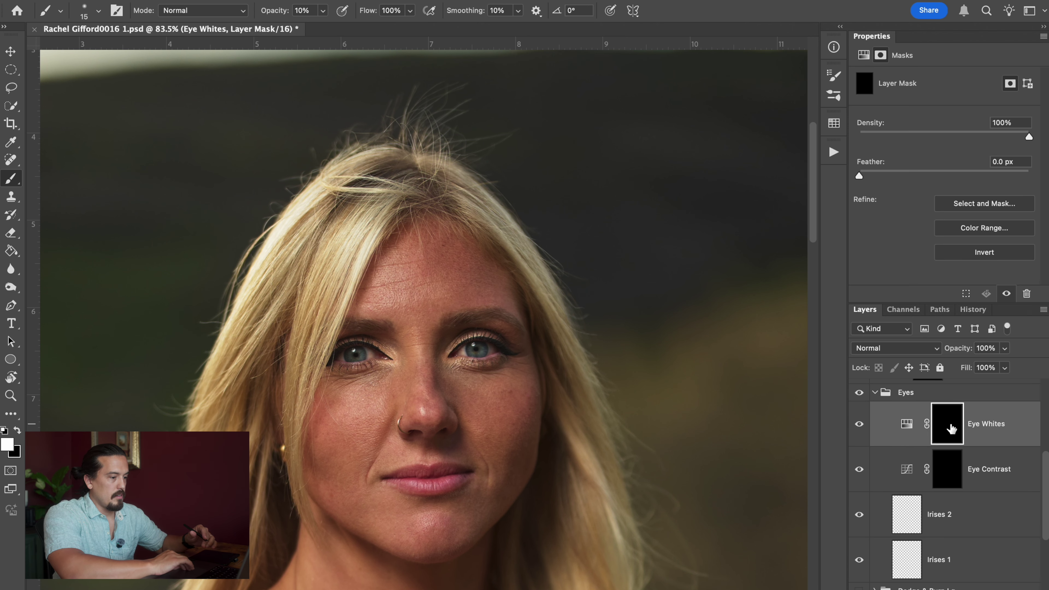
- Paint white on the Eye Whites mask over one eye's white, using a size 7 brush at 100% opacity
scroll(461, 354, "up", 10)
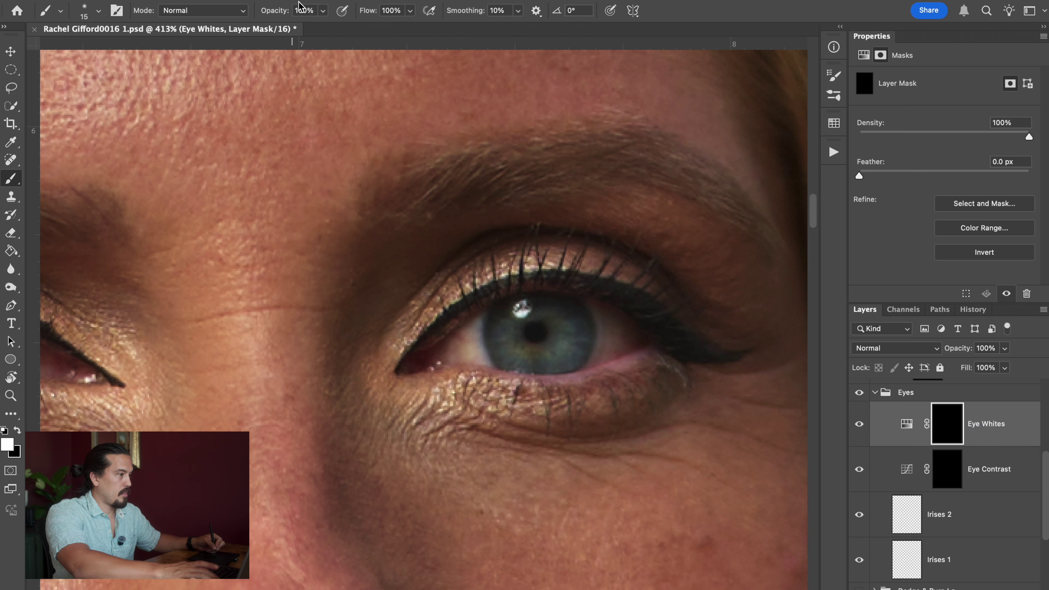
key("bracketleft")
key("bracketleft")
key("bracketleft")
key("bracketleft")
key("bracketleft")
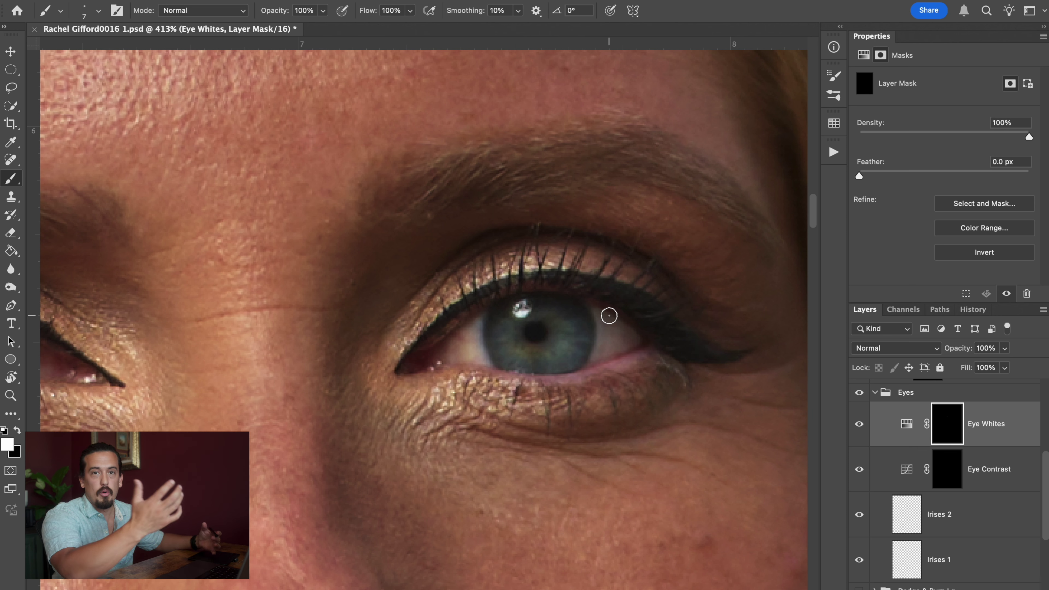
- Check the Eye Whites Hue/Saturation settings, return to the mask and paint white over the whites of the eye beside the hair
left_click(907, 423)
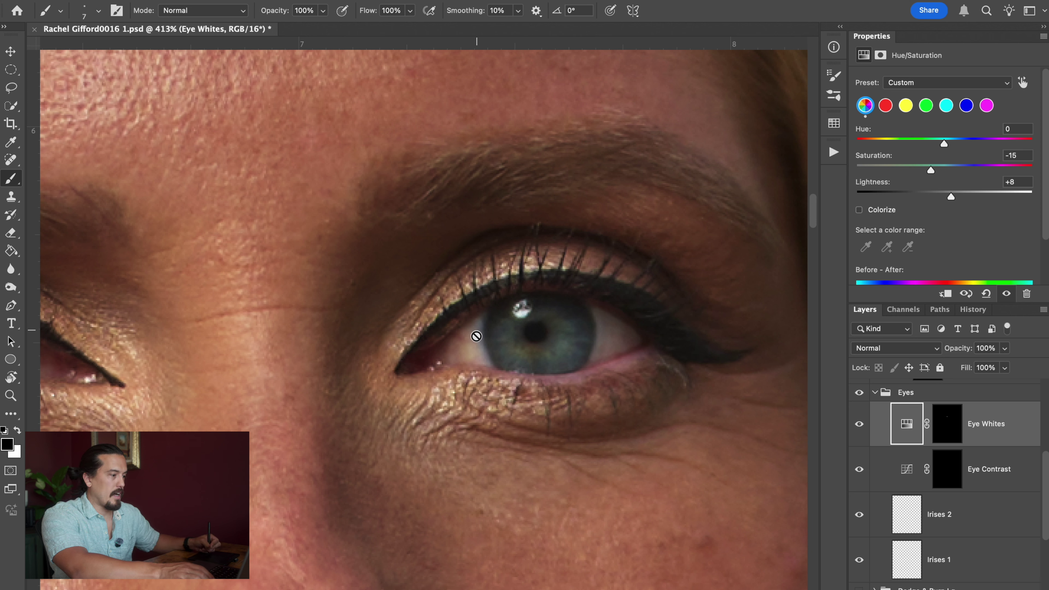
left_click(948, 424)
key("x")
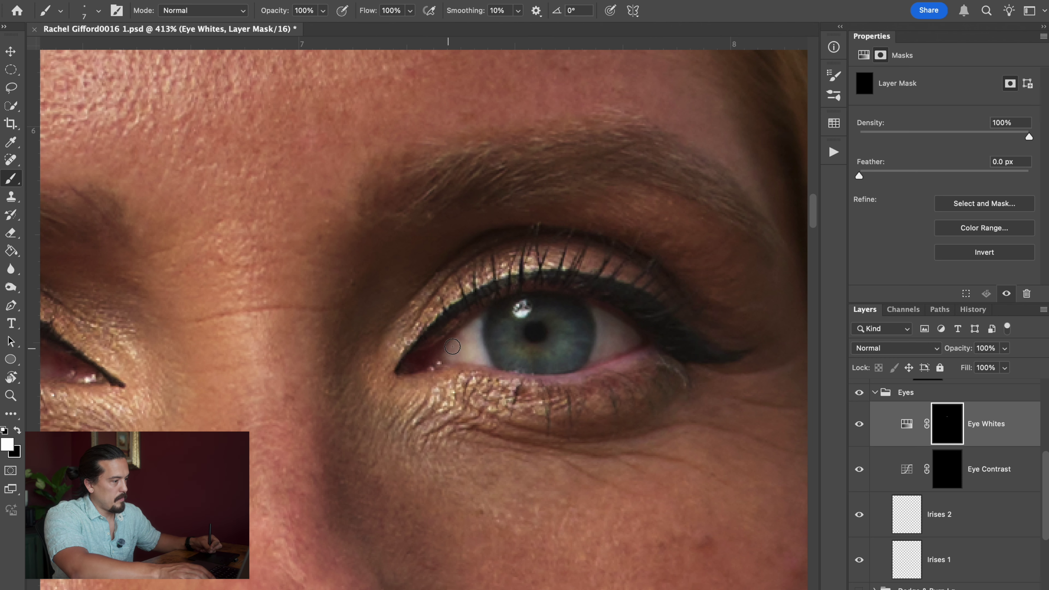
left_click_drag(430, 394, 761, 407)
left_click_drag(353, 385, 477, 336)
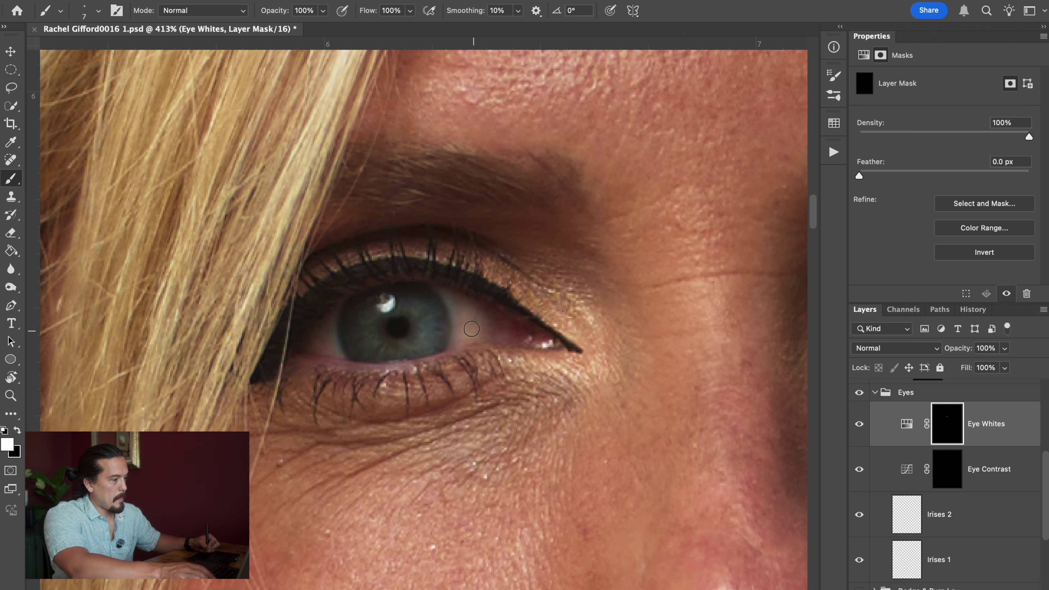
left_click_drag(442, 295, 459, 340)
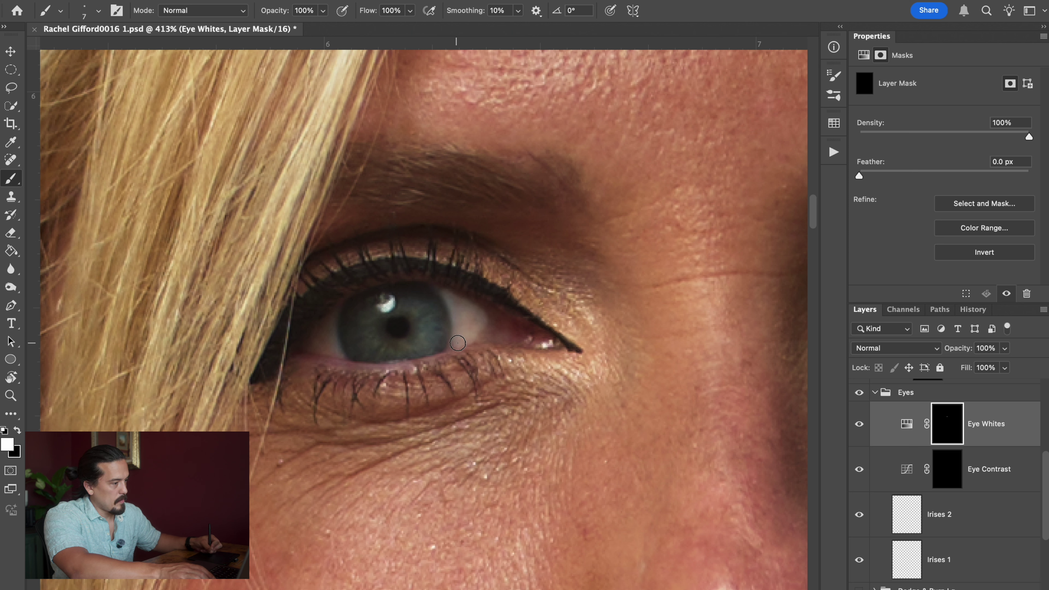
left_click_drag(333, 334, 333, 348)
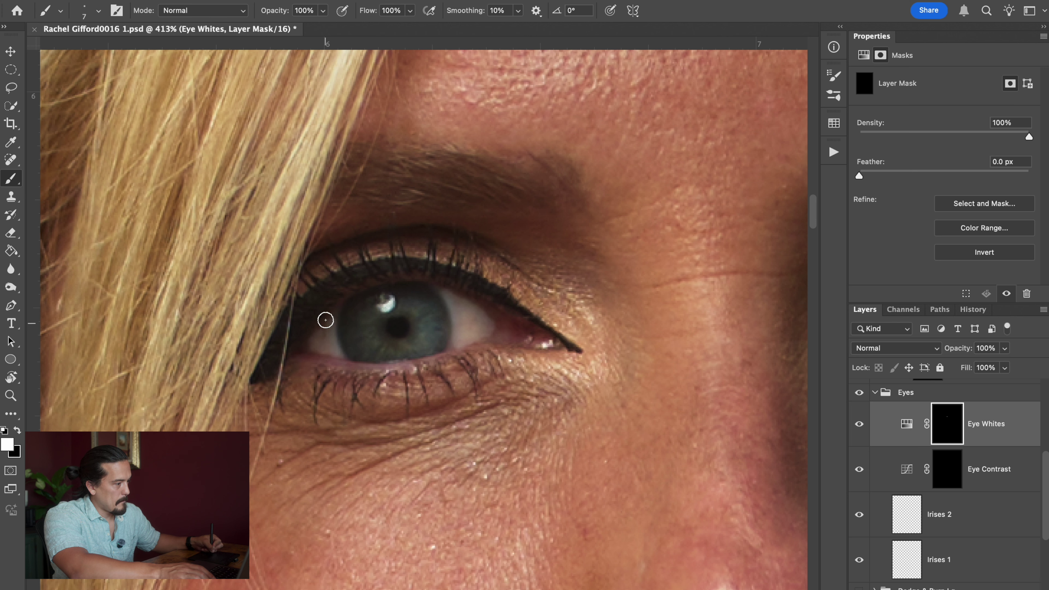
key("bracketleft")
key("x")
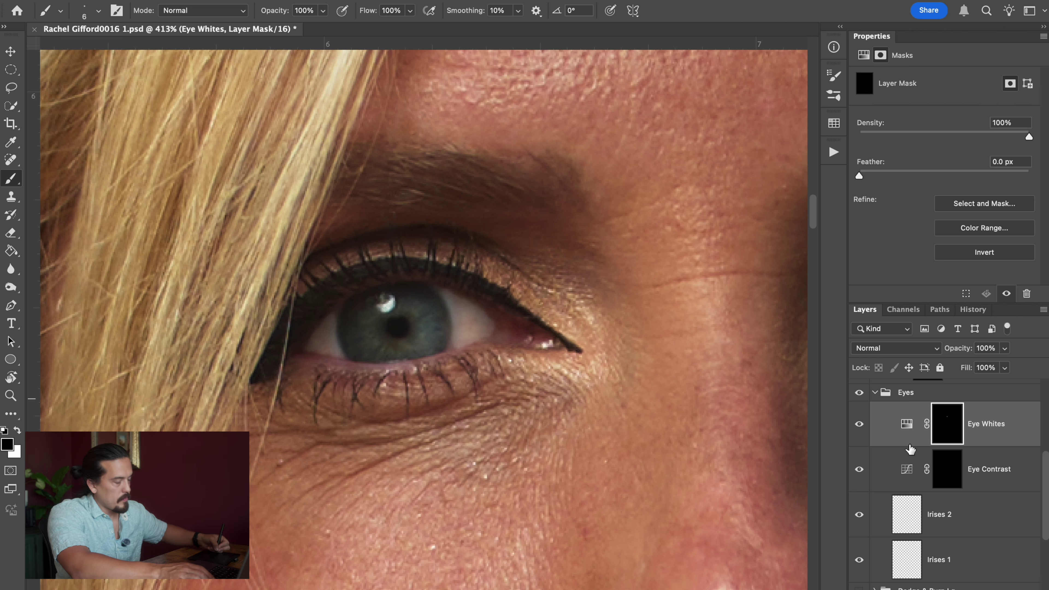
- Raise the Eye Contrast curve with a point at input 105, output 177, and target the layer's mask
left_click(945, 465)
scroll(679, 316, "right", 10)
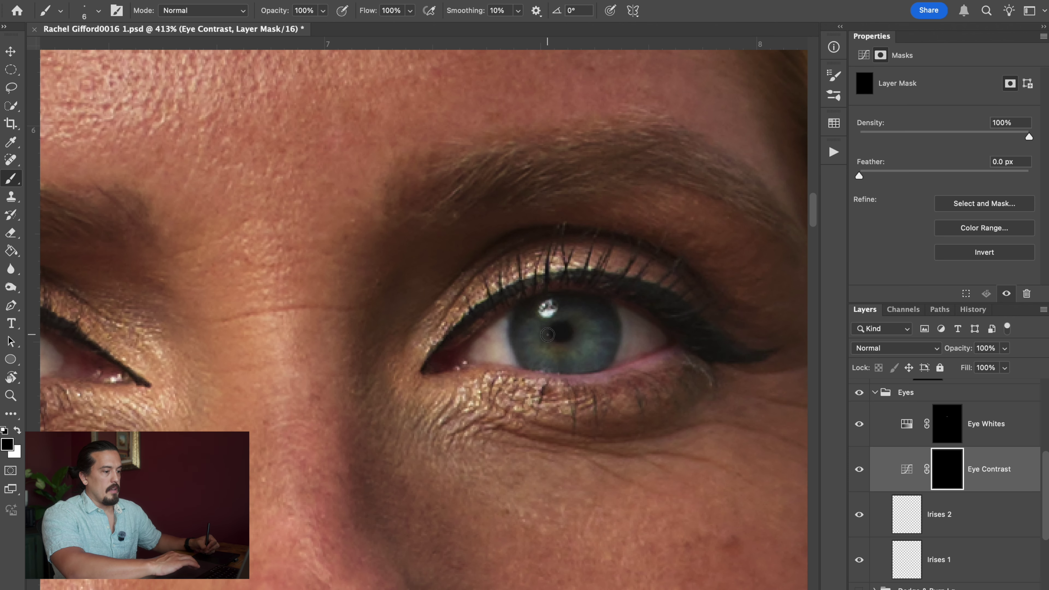
left_click(906, 471)
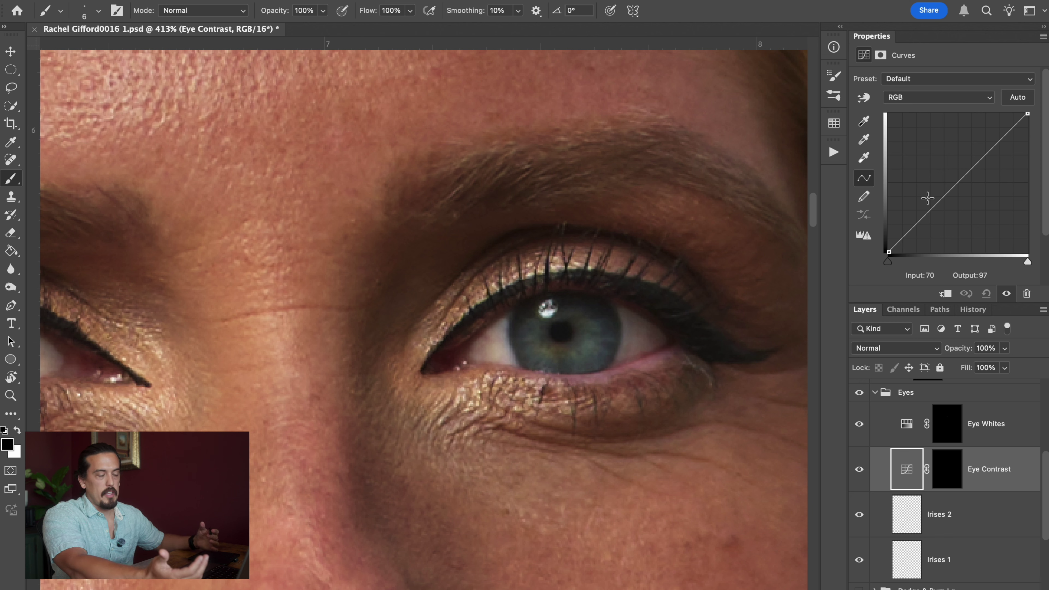
left_click_drag(968, 173, 946, 156)
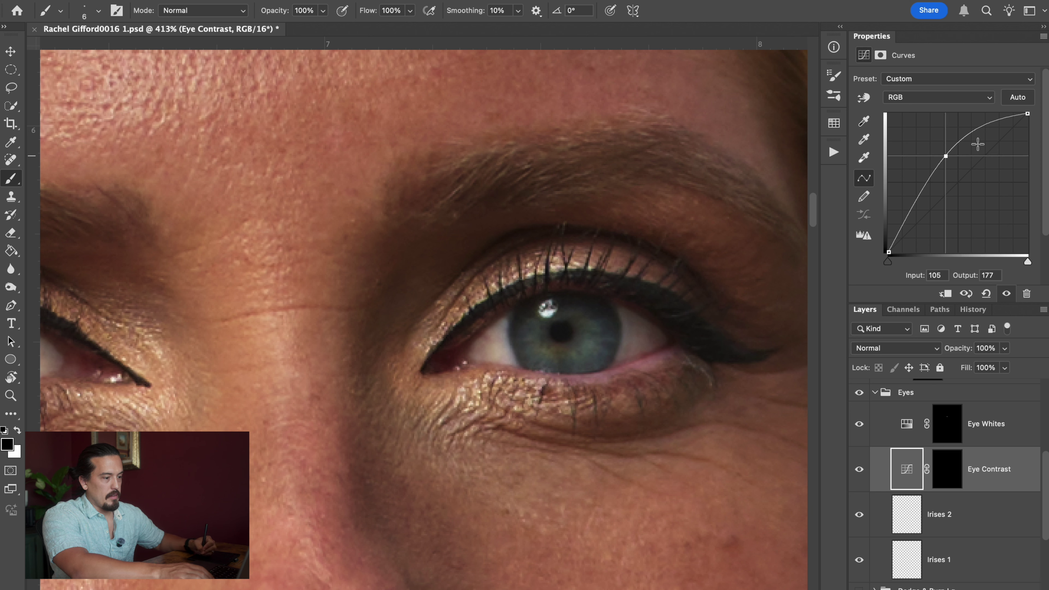
left_click(946, 459)
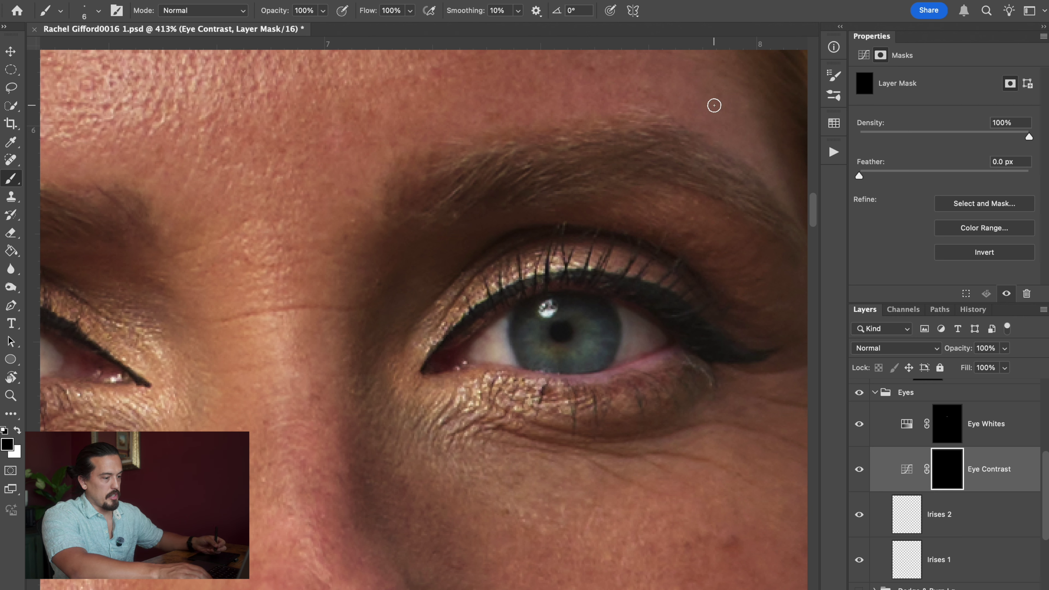
- Paint both irises white on the Eye Contrast mask, enlarging the brush to size 20
key("x")
key("bracketright")
key("bracketright")
key("bracketright")
mouse_move(546, 328)
left_mouse_down()
mouse_move(553, 356)
mouse_move(543, 311)
mouse_move(530, 330)
mouse_move(523, 321)
mouse_move(522, 337)
mouse_move(531, 320)
mouse_move(546, 342)
mouse_move(572, 349)
mouse_move(600, 339)
mouse_move(601, 320)
mouse_move(574, 310)
mouse_move(540, 321)
mouse_move(540, 352)
mouse_move(597, 346)
mouse_move(566, 318)
left_mouse_up()
key("bracketright")
key("bracketright")
key("bracketright")
mouse_move(479, 371)
left_mouse_down()
mouse_move(888, 324)
mouse_move(970, 300)
left_mouse_up()
mouse_move(444, 268)
left_mouse_down()
mouse_move(425, 289)
mouse_move(419, 281)
mouse_move(425, 308)
mouse_move(466, 289)
mouse_move(463, 299)
mouse_move(481, 301)
mouse_move(441, 308)
mouse_move(475, 302)
mouse_move(481, 277)
mouse_move(439, 265)
left_mouse_up()
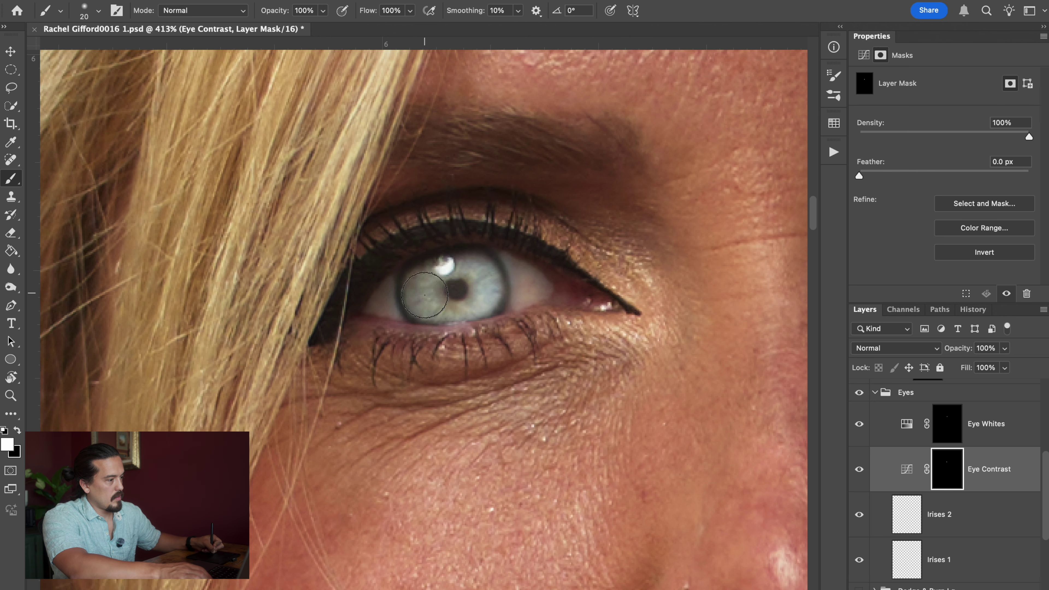
- Reshape the Eye Contrast curve with a low shadow point and a point at input 50, output 56
scroll(495, 207, "down", 3)
scroll(565, 133, "right", 1)
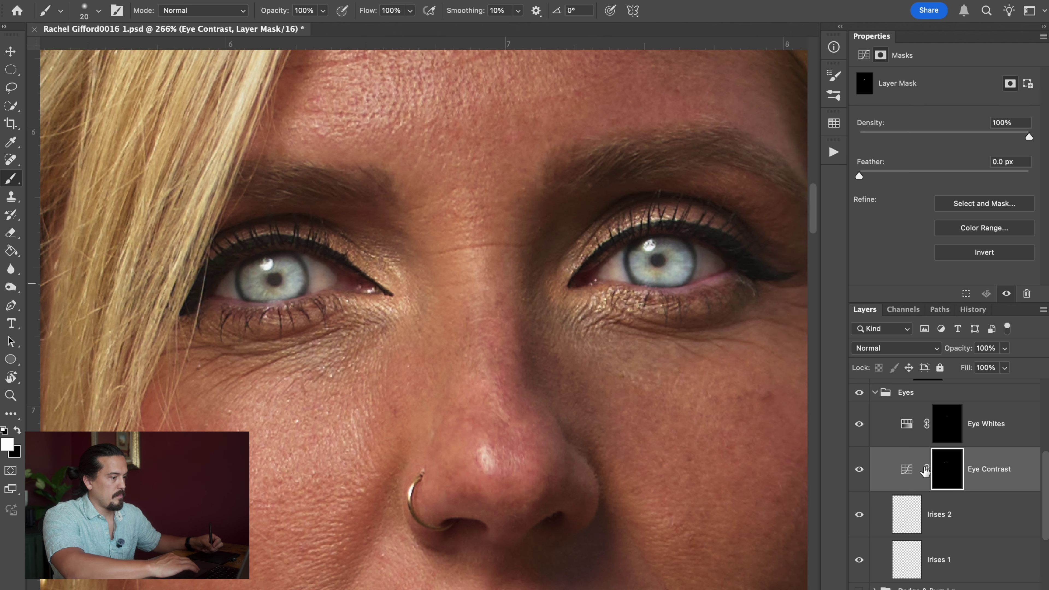
left_click(907, 468)
left_click_drag(899, 242, 916, 224)
left_click_drag(917, 231, 918, 229)
- Compare the eyes with and without the Eye Contrast layer, leaving it shown
left_click(859, 471)
left_click(859, 469)
left_click(860, 468)
left_click(860, 468)
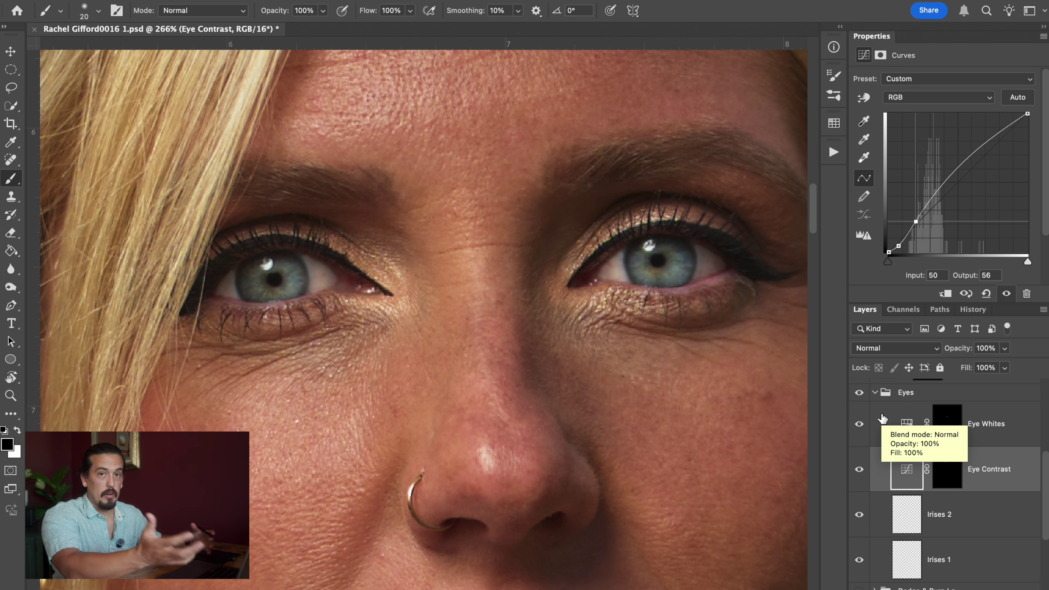
- Sample the iris color from the Retouch layer, then set the foreground color to the brighter green 80a38e for the brush
left_click(916, 484)
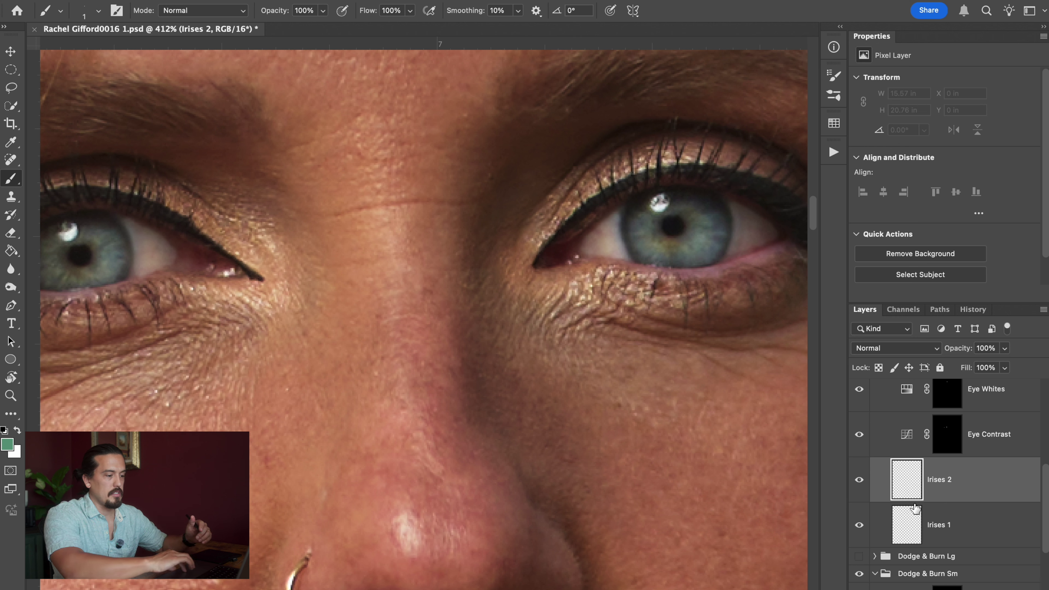
scroll(912, 527, "down", 1)
scroll(912, 529, "down", 5)
left_click(890, 555)
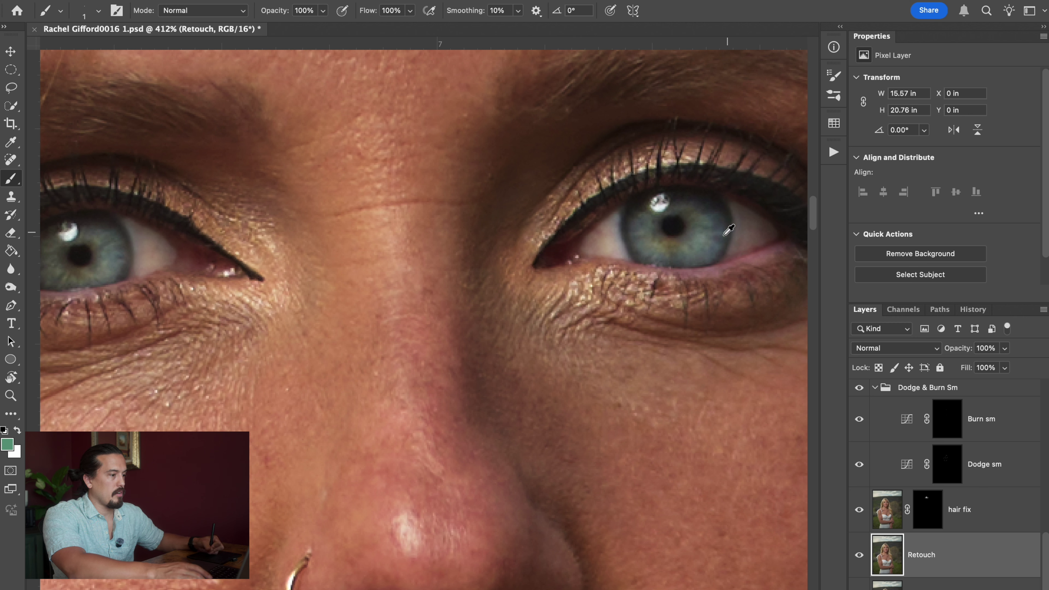
left_click(705, 239, "alt")
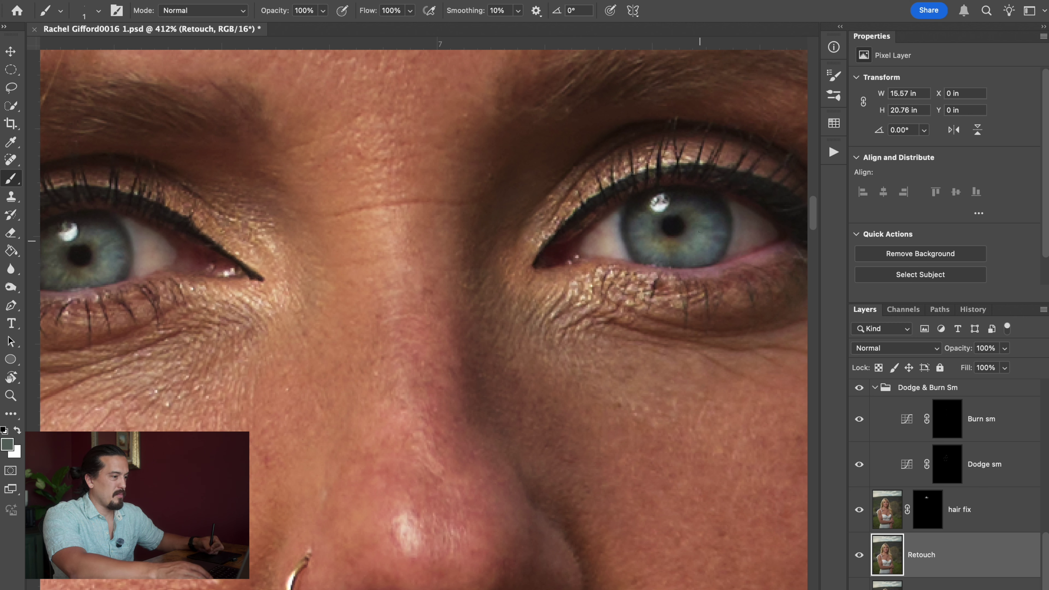
left_click(7, 445)
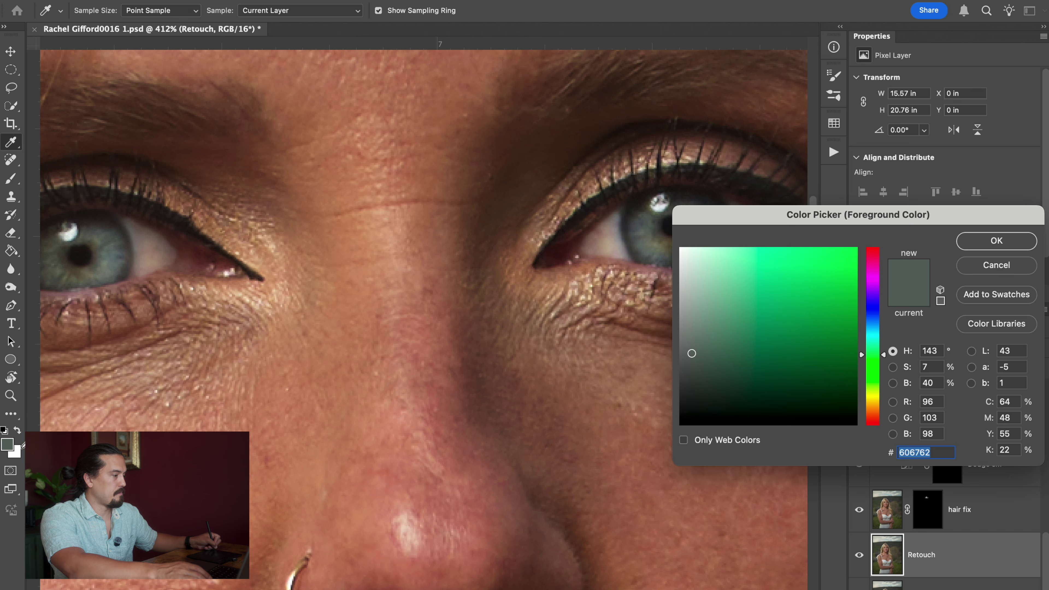
mouse_move(691, 348)
left_mouse_down()
mouse_move(694, 326)
mouse_move(717, 311)
left_mouse_up()
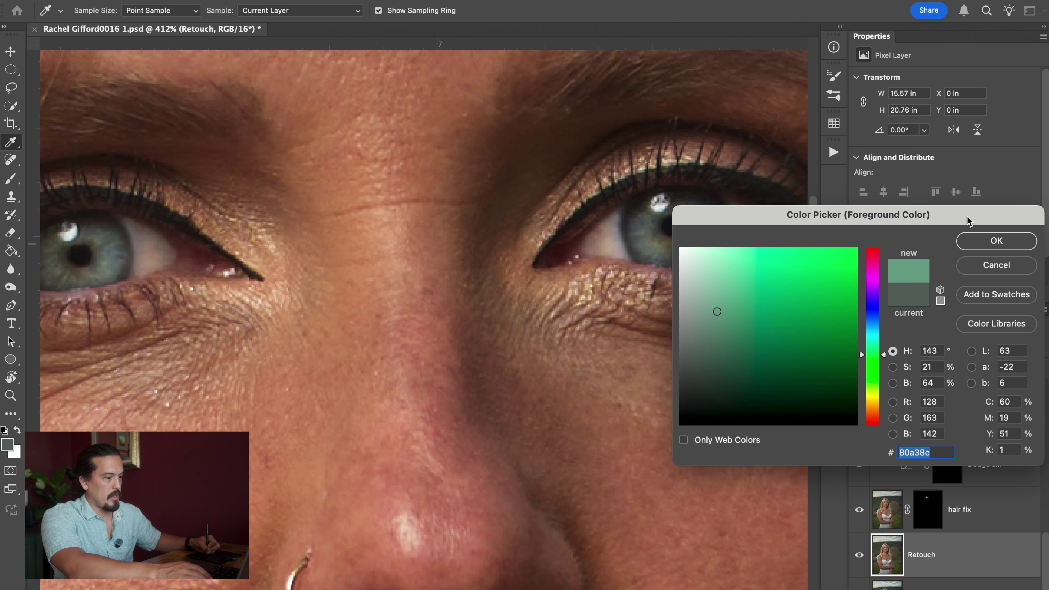
left_click(990, 241)
key("b")
- On the Irises 2 layer, paint thin radial green strokes outward from the pupil of the eye farther from the hair with a size 1 brush
scroll(930, 455, "up", 5)
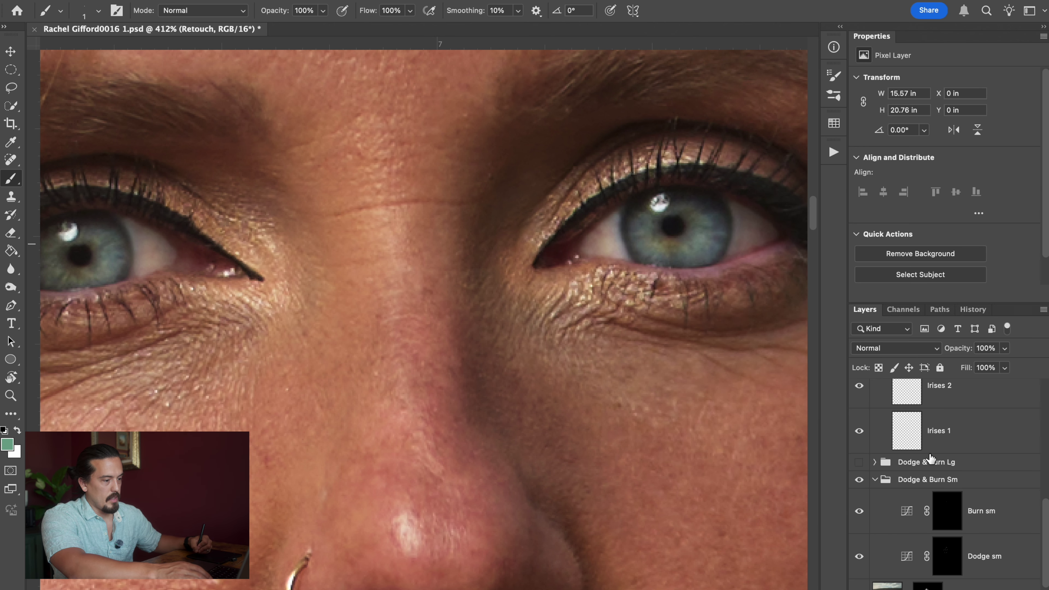
left_click(963, 418)
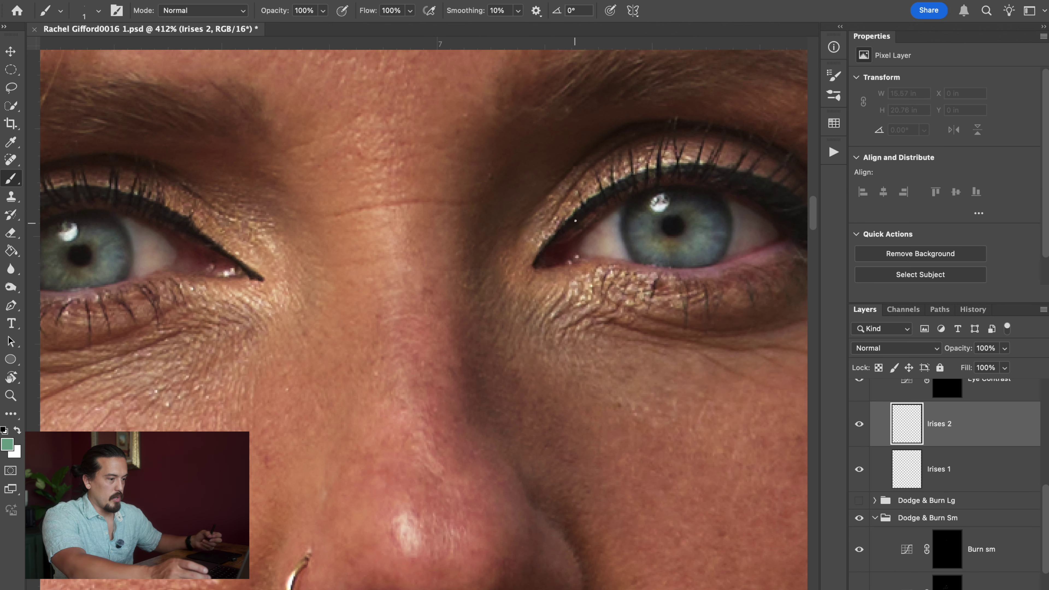
scroll(439, 264, "up", 3)
scroll(719, 248, "right", 5)
scroll(427, 338, "down", 3)
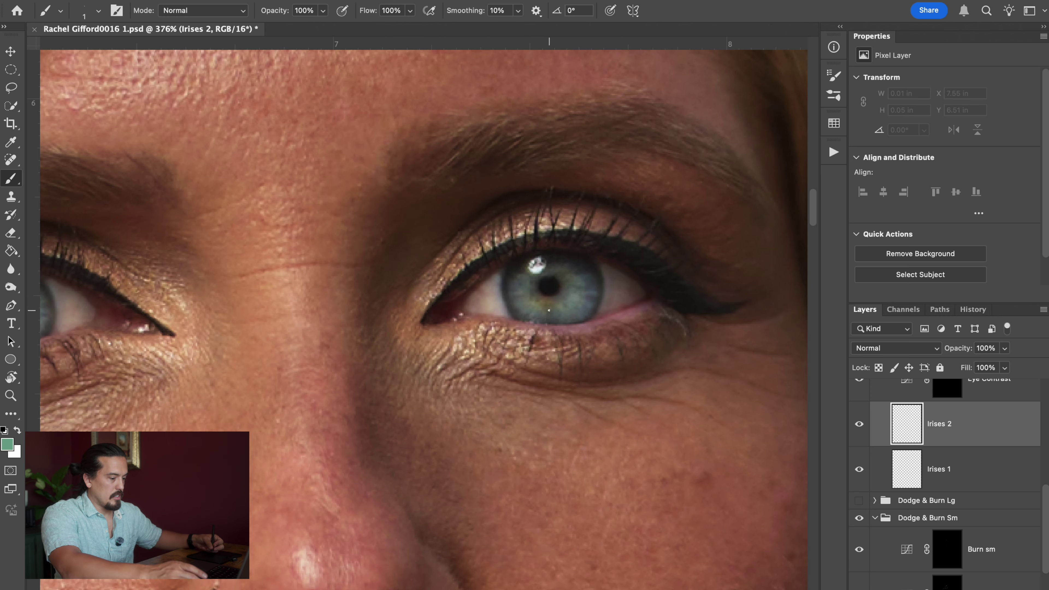
mouse_move(533, 282)
left_mouse_down()
mouse_move(510, 276)
mouse_move(512, 287)
left_mouse_up()
mouse_move(536, 290)
left_mouse_down()
mouse_move(522, 302)
mouse_move(540, 315)
left_mouse_up()
mouse_move(549, 294)
left_mouse_down()
mouse_move(553, 318)
mouse_move(563, 317)
left_mouse_up()
mouse_move(557, 291)
left_mouse_down()
mouse_move(578, 322)
mouse_move(575, 304)
mouse_move(557, 297)
mouse_move(591, 296)
left_mouse_up()
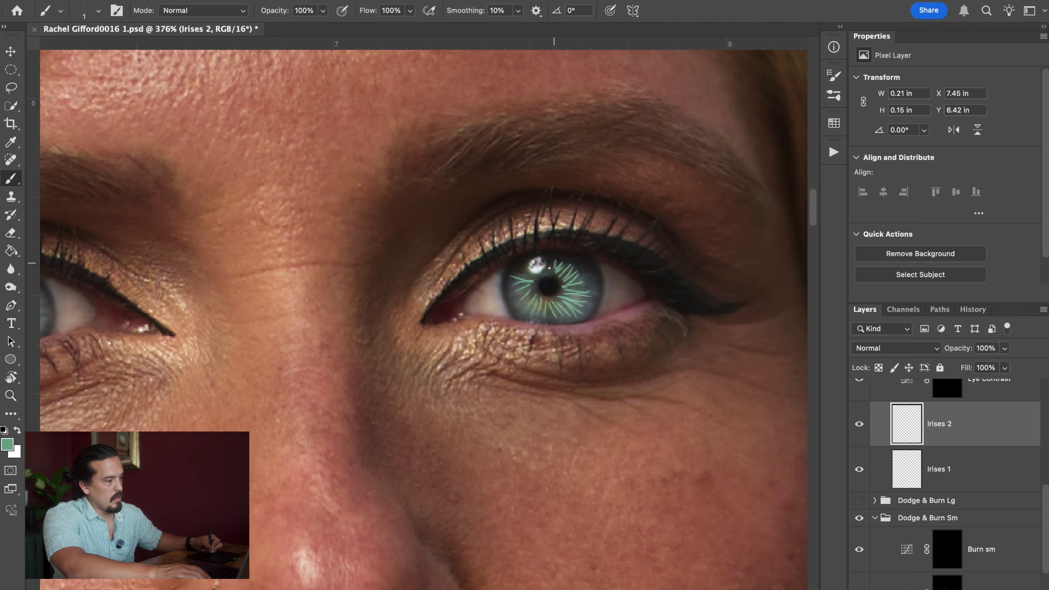
- Paint matching thin radial green strokes around the pupil of the eye beside the hair on the Irises 2 layer
left_click_drag(313, 383, 515, 328)
mouse_move(344, 189)
left_mouse_down()
mouse_move(343, 172)
mouse_move(361, 176)
left_mouse_up()
left_click_drag(359, 191, 373, 183)
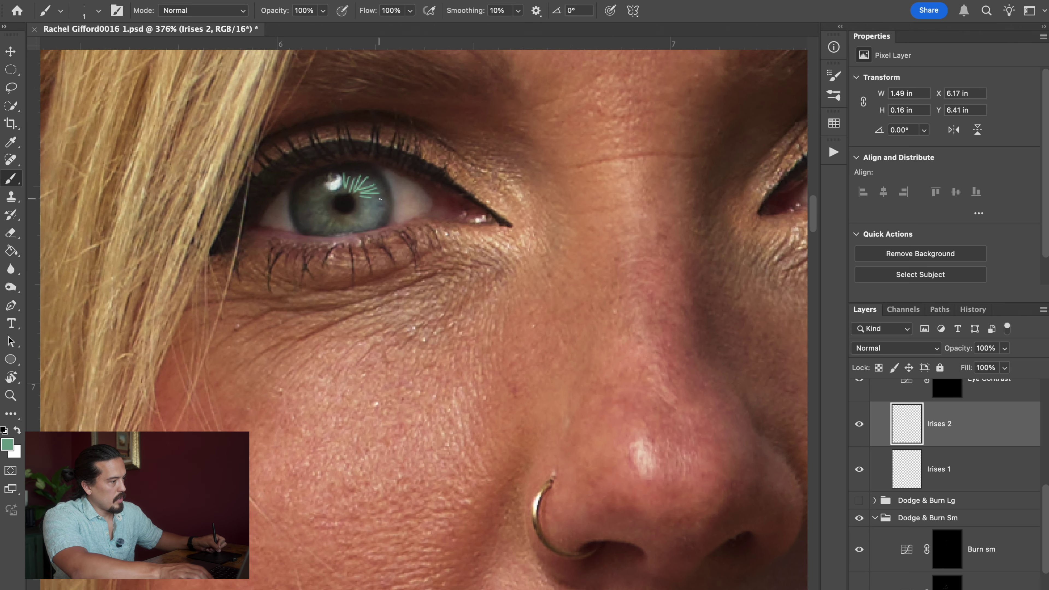
mouse_move(357, 215)
left_mouse_down()
mouse_move(369, 219)
mouse_move(339, 232)
left_mouse_up()
left_click_drag(338, 221, 322, 232)
left_click_drag(328, 219, 307, 222)
left_click_drag(322, 212, 301, 215)
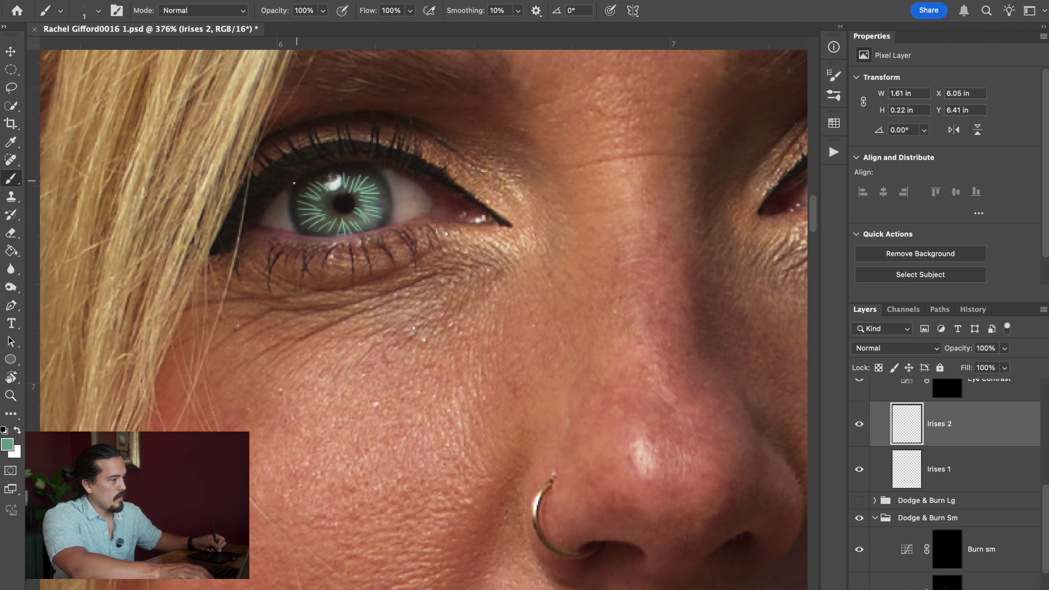
- Set the opacity of the Irises 2 layer to 10%
scroll(314, 190, "down", 5)
scroll(505, 317, "up", 4)
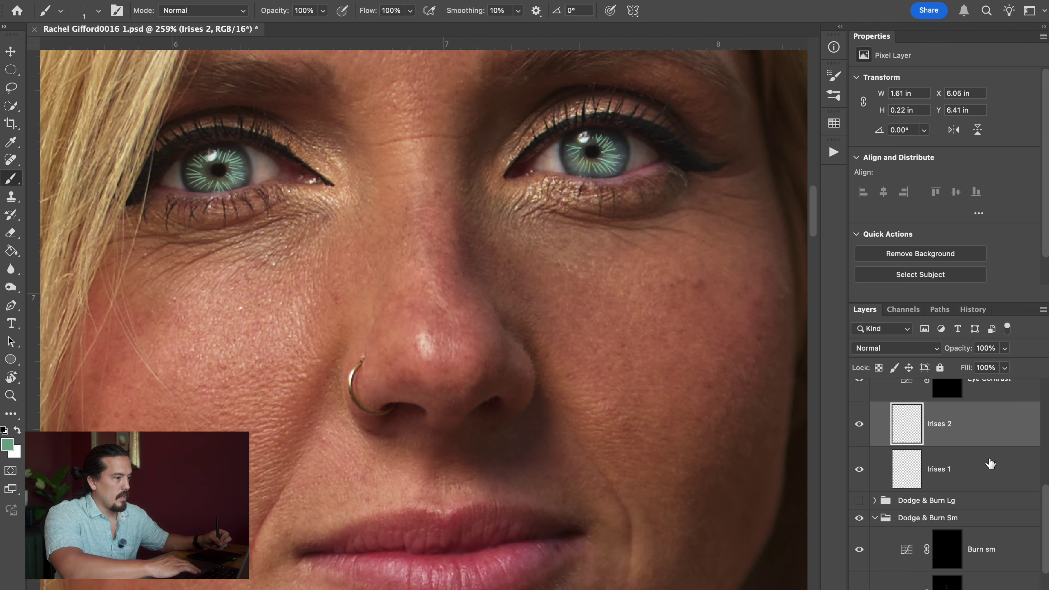
scroll(991, 463, "up", 1)
left_click(1004, 348)
left_click_drag(1008, 364, 947, 366)
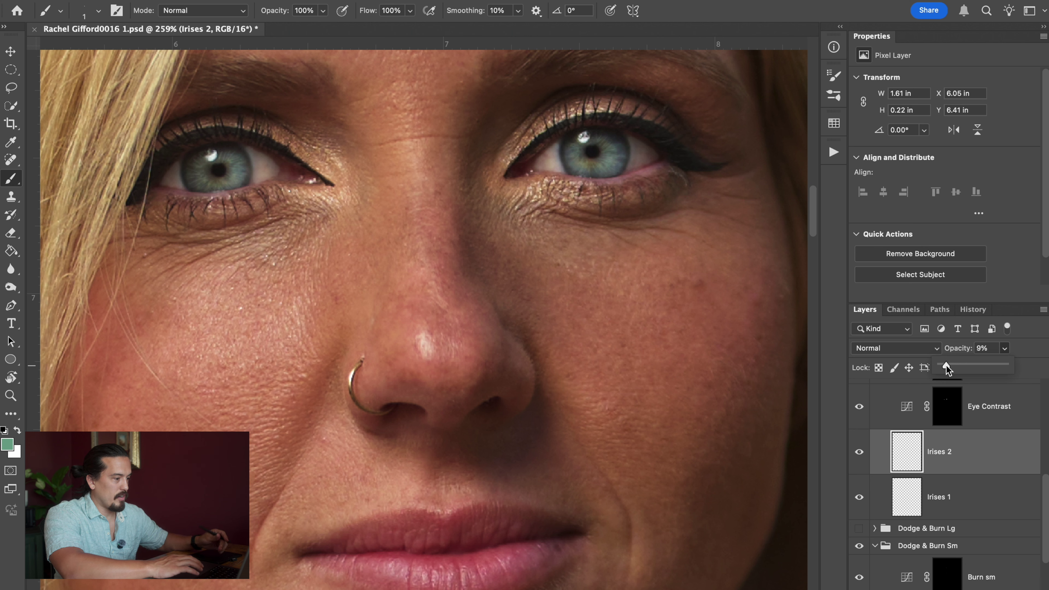
left_click_drag(947, 366, 948, 366)
- Compare the eyes with and without the Irises 2 layer, leaving it shown
left_click(860, 452)
left_click(859, 452)
left_click(860, 451)
left_click(860, 452)
left_click(860, 452)
left_click(860, 452)
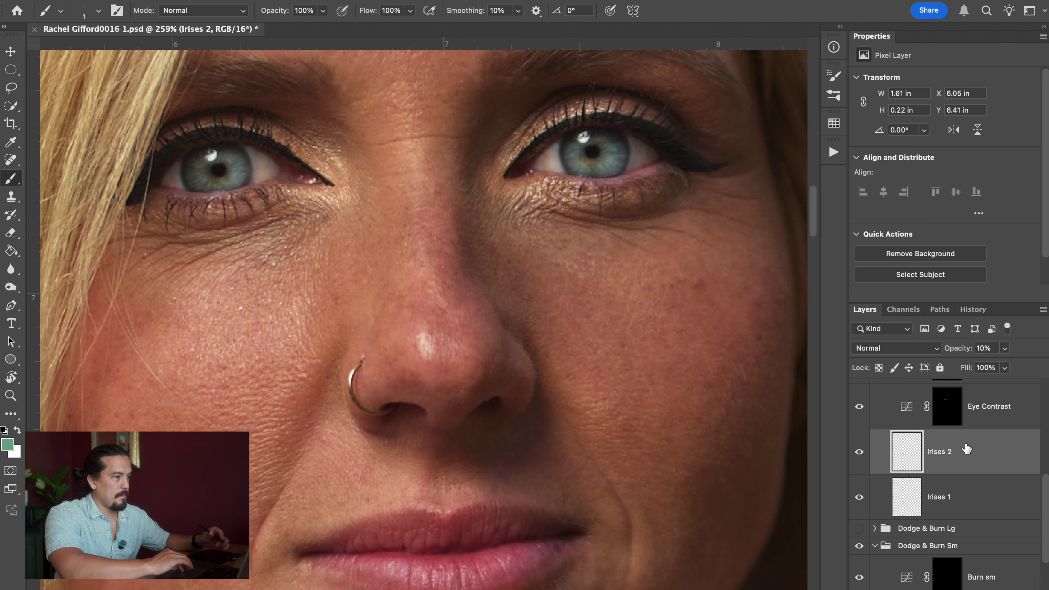
- Lower the opacity of the Eye Whites layer and set the Eye Contrast layer's opacity to 42%
scroll(899, 442, "up", 2)
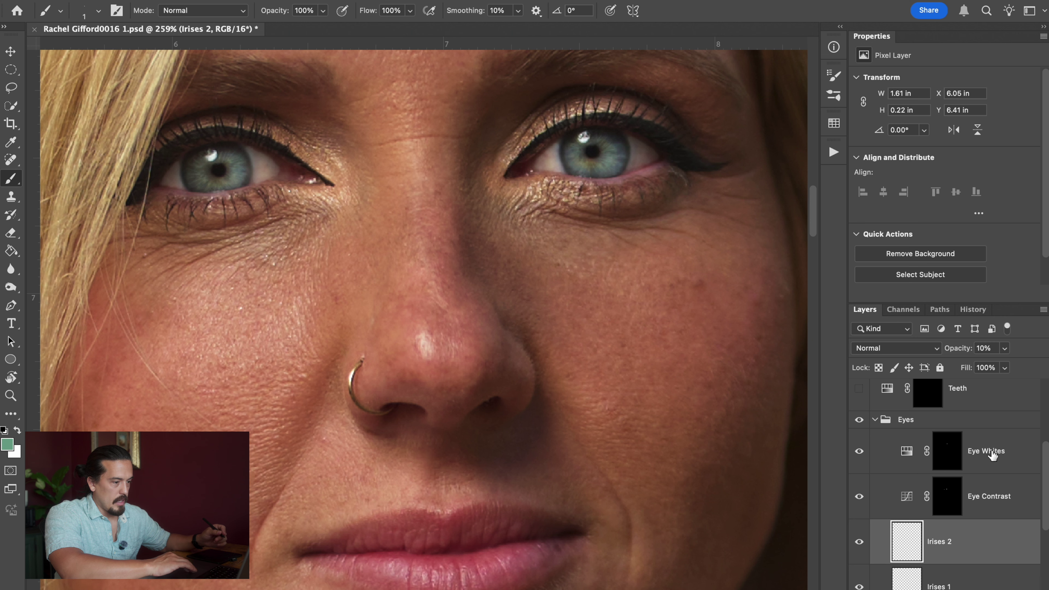
left_click(979, 454)
left_click(1005, 349)
left_click_drag(1003, 351, 970, 361)
left_click(987, 492)
left_click(1005, 349)
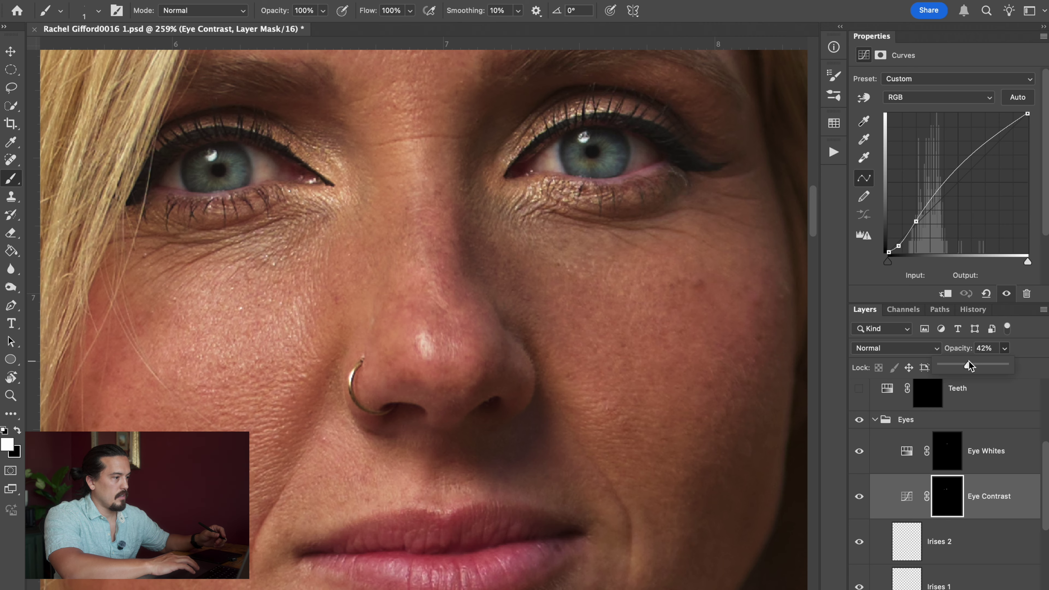
- Compare the whole face with and without the Eyes group, leaving the group shown
key("super+minus")
key("super+minus")
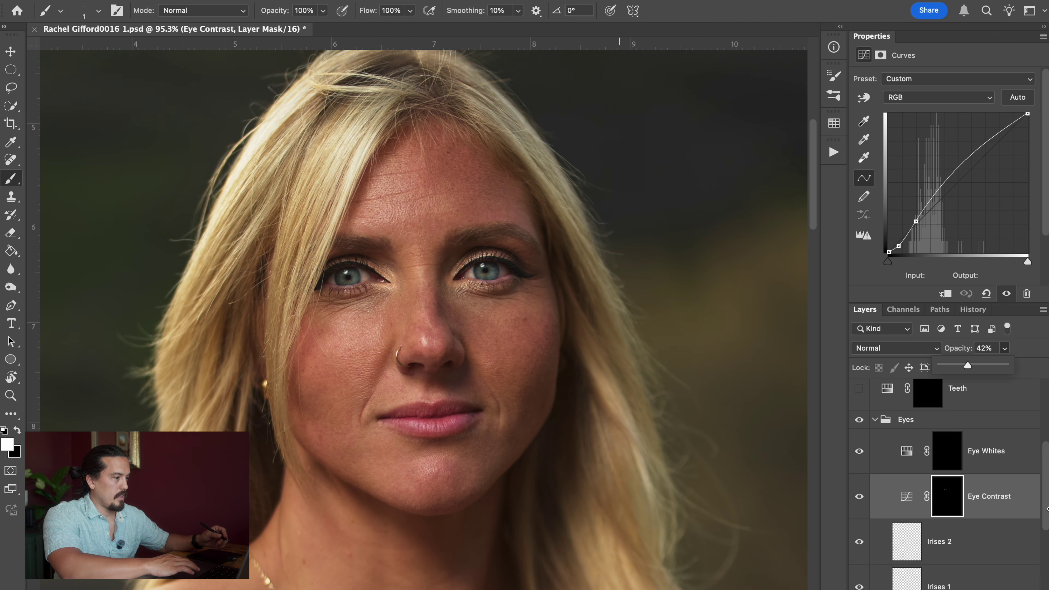
left_click(859, 420)
left_click(858, 421)
left_click(859, 421)
left_click(859, 420)
left_click(858, 421)
left_click(858, 421)
- Set the opacity of the Eyes group to 74%
left_click(979, 421)
left_click(1005, 348)
left_click_drag(1007, 365, 998, 365)
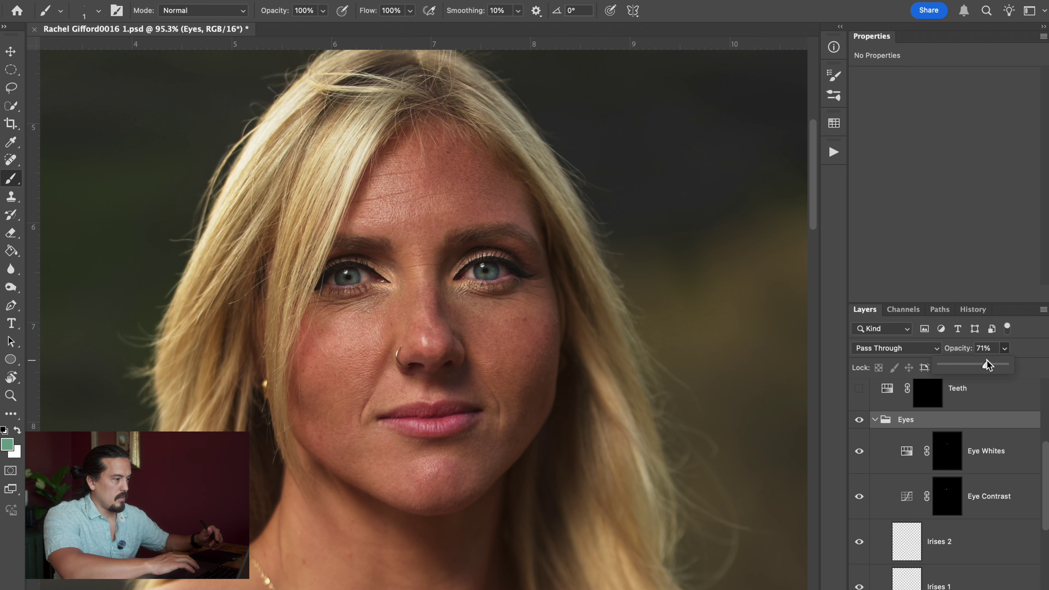
left_click_drag(989, 364, 989, 365)
key("Return")
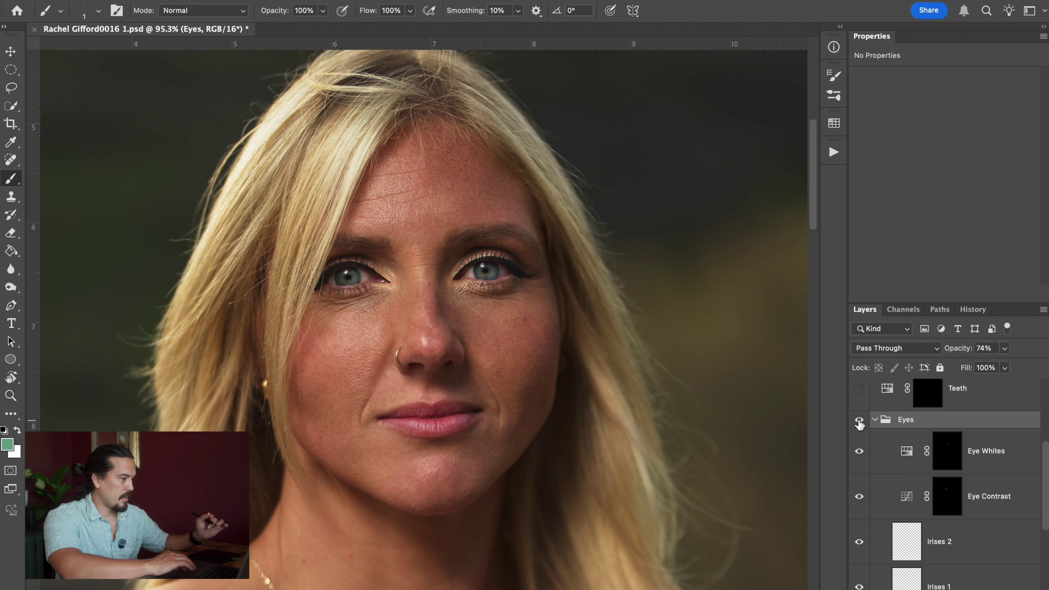
scroll(930, 456, "up", 3)
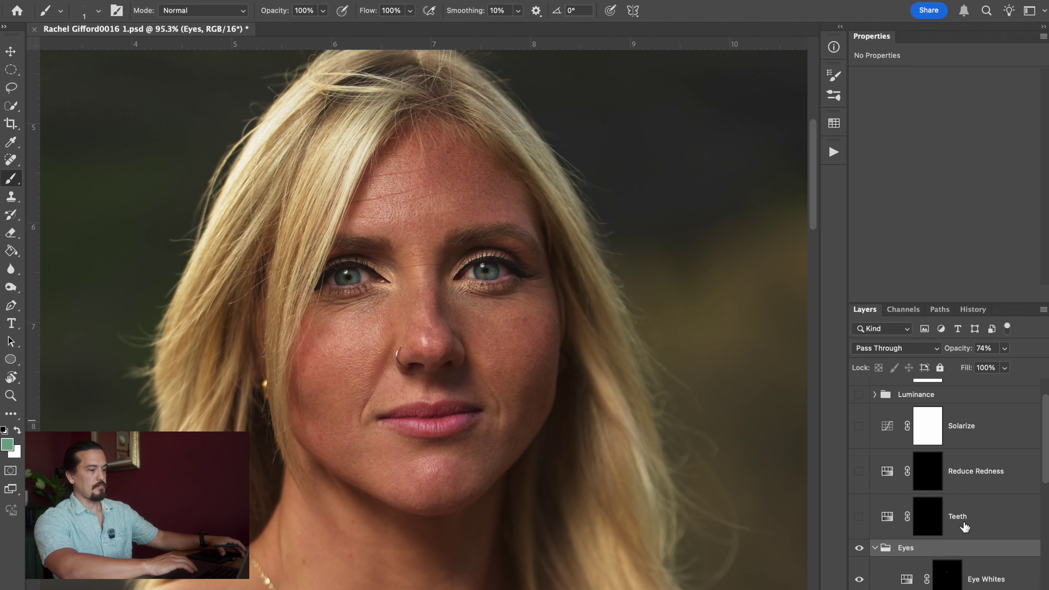
- Bring up the Teeth layer's Hue/Saturation settings in the smiling dark-haired woman's portrait, with her teeth in close view
left_click(996, 523)
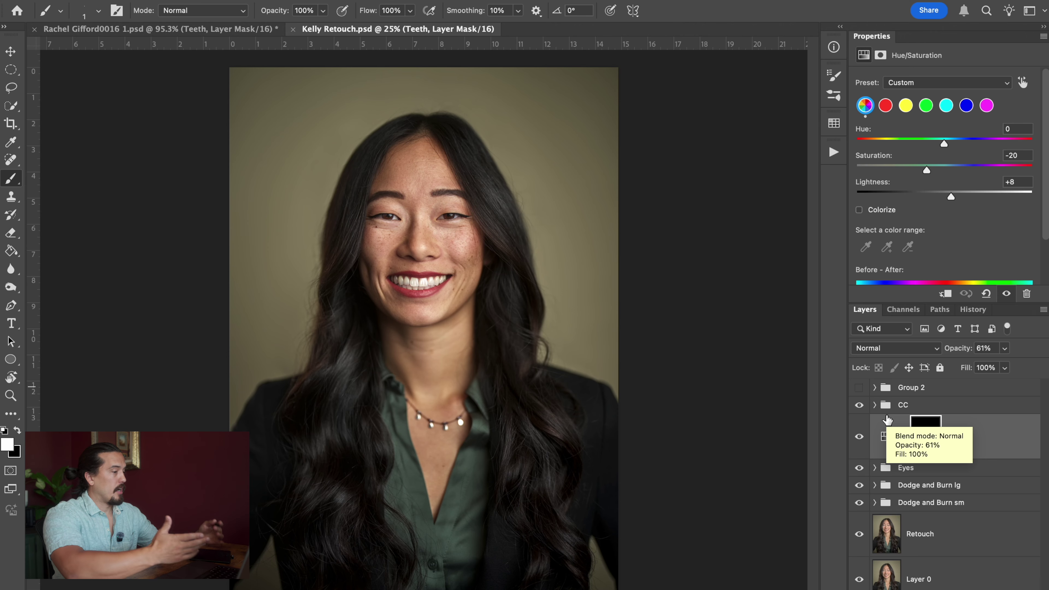
scroll(423, 346, "up", 3)
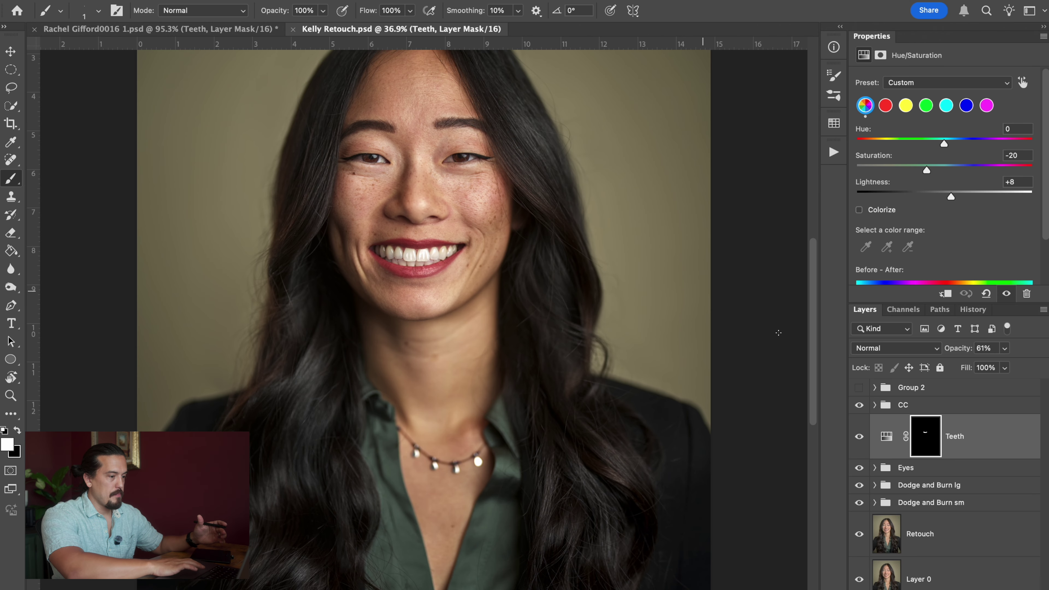
scroll(428, 340, "up", 6)
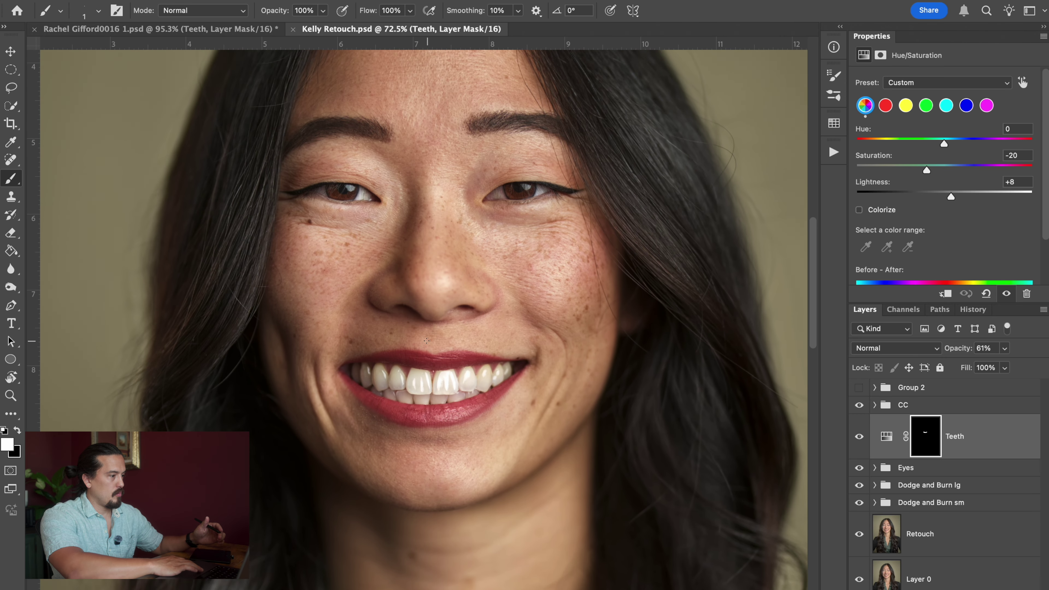
scroll(428, 341, "down", 2)
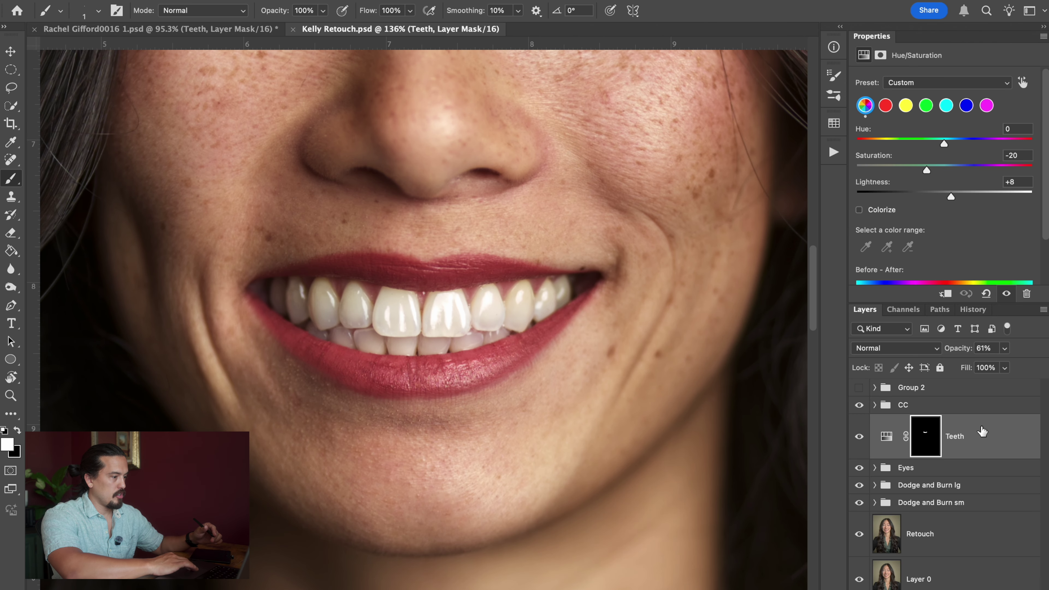
left_click(887, 438)
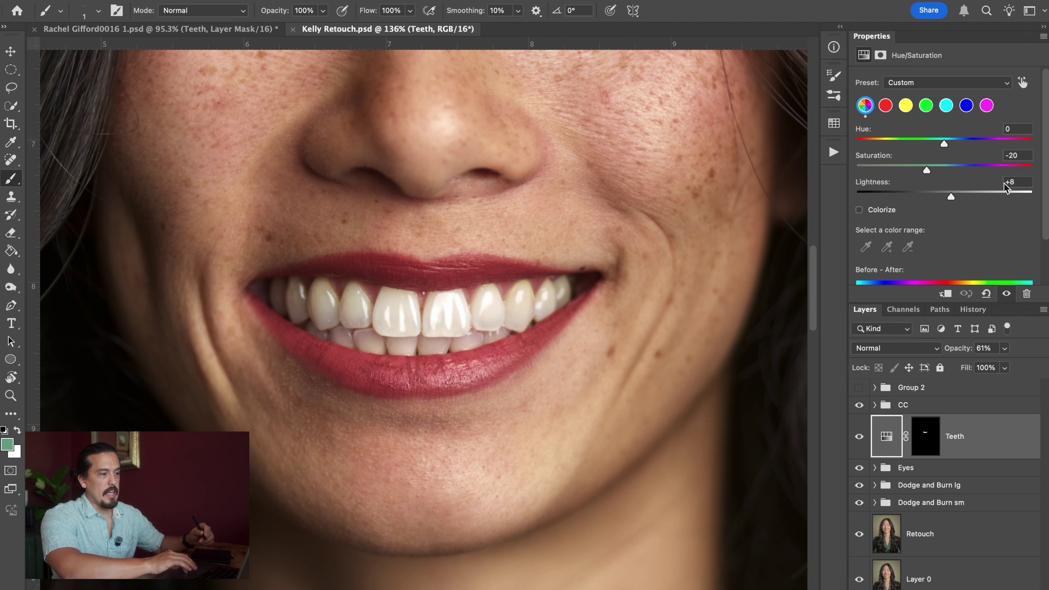
- Compare the smile with and without the Teeth layer, leaving the layer shown
left_click(859, 438)
left_click(860, 438)
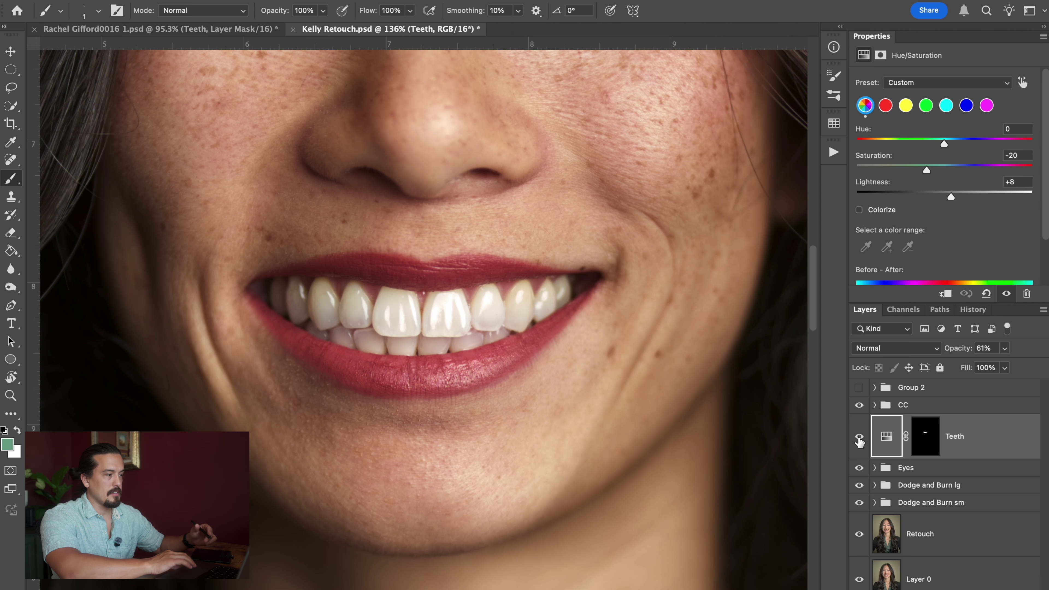
left_click(859, 439)
left_click(860, 439)
left_click(859, 440)
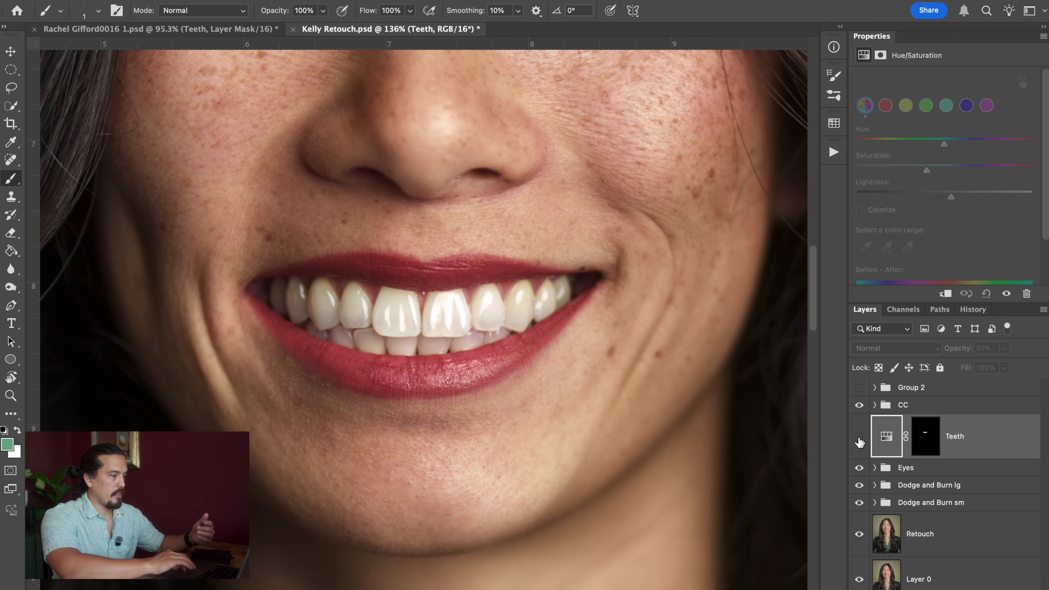
left_click(860, 440)
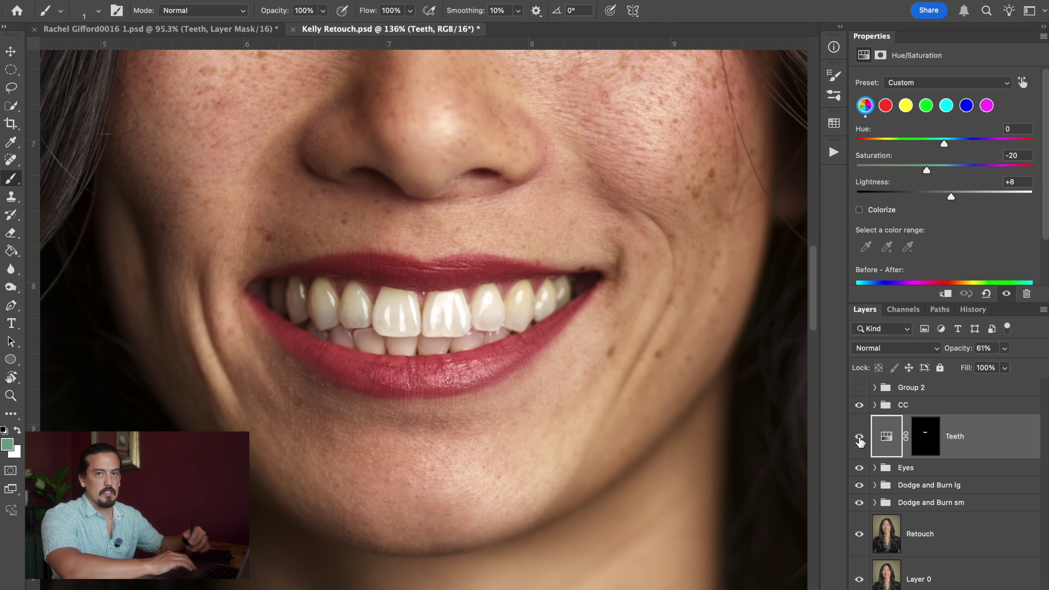
- Examine the Teeth layer's mask as a red overlay on the photo, and return to its Hue/Saturation settings
left_click(926, 438)
key("backslash")
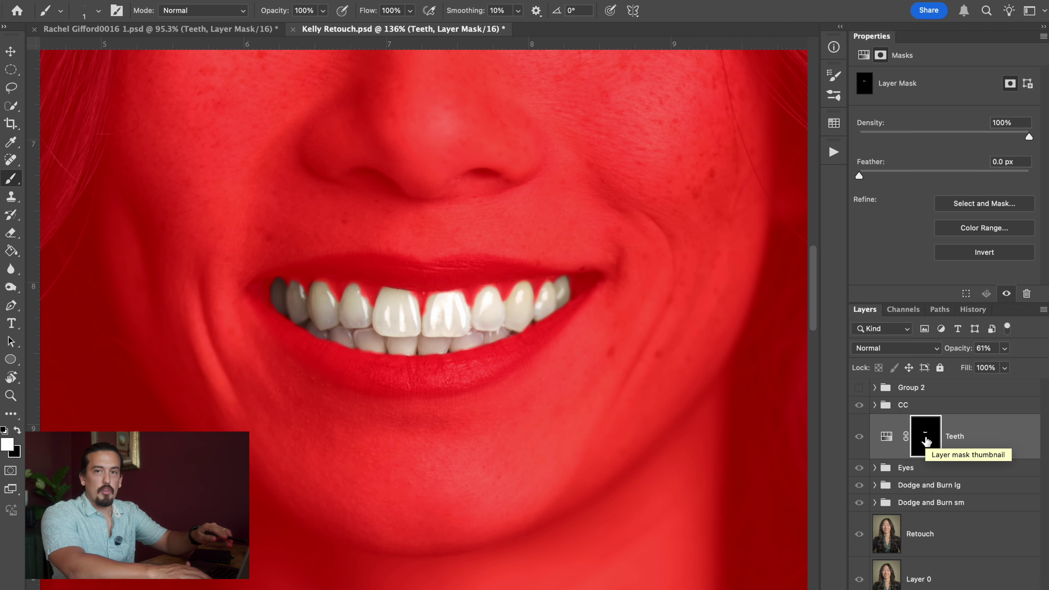
left_click(887, 437)
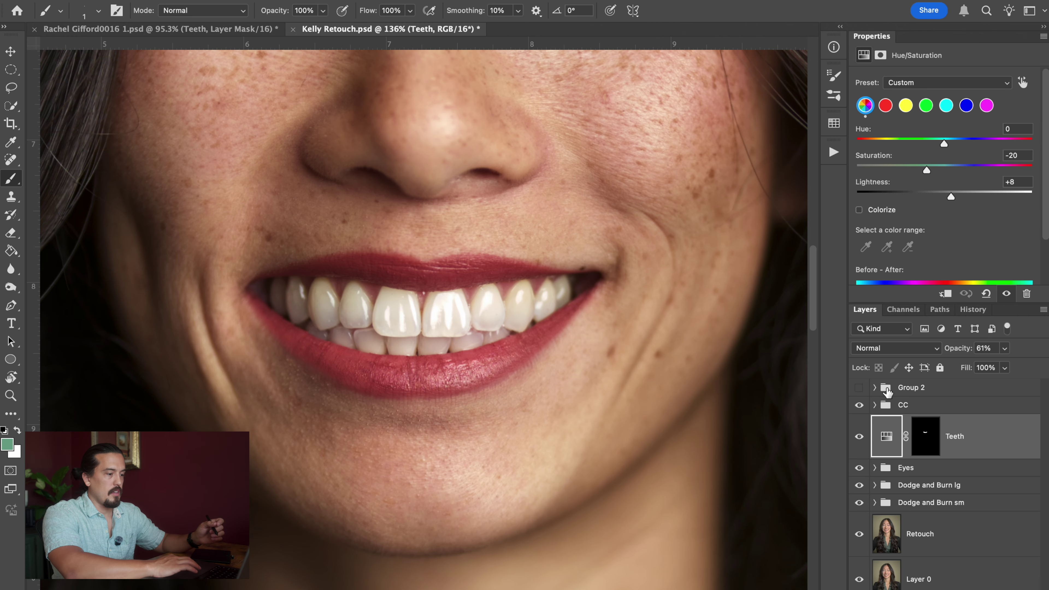
- Raise the Teeth adjustment's lightness to +9 and lower the Teeth layer's opacity
mouse_move(951, 198)
left_mouse_down()
mouse_move(996, 195)
mouse_move(912, 196)
mouse_move(992, 188)
mouse_move(952, 195)
left_mouse_up()
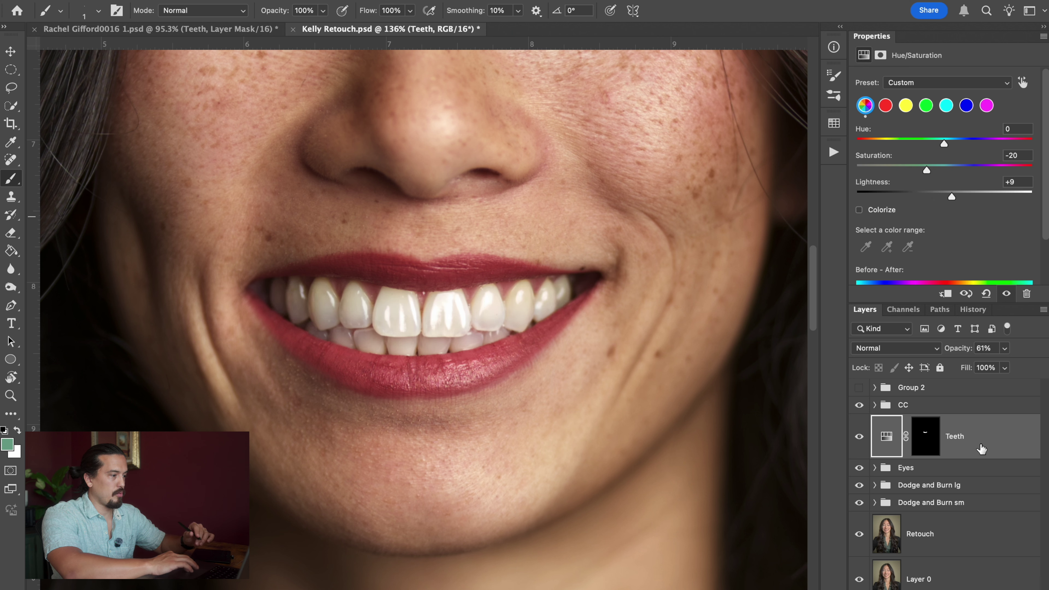
left_click(1005, 348)
left_click_drag(1006, 368, 936, 376)
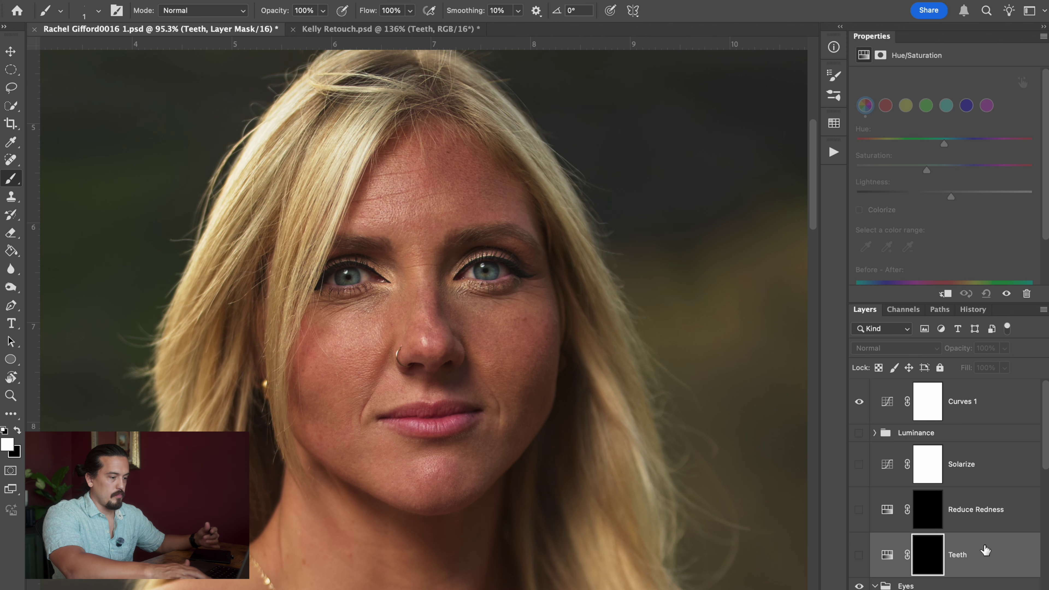
- Delete the unused Teeth and Reduce Redness adjustment layers from the blonde woman's portrait
key("Delete")
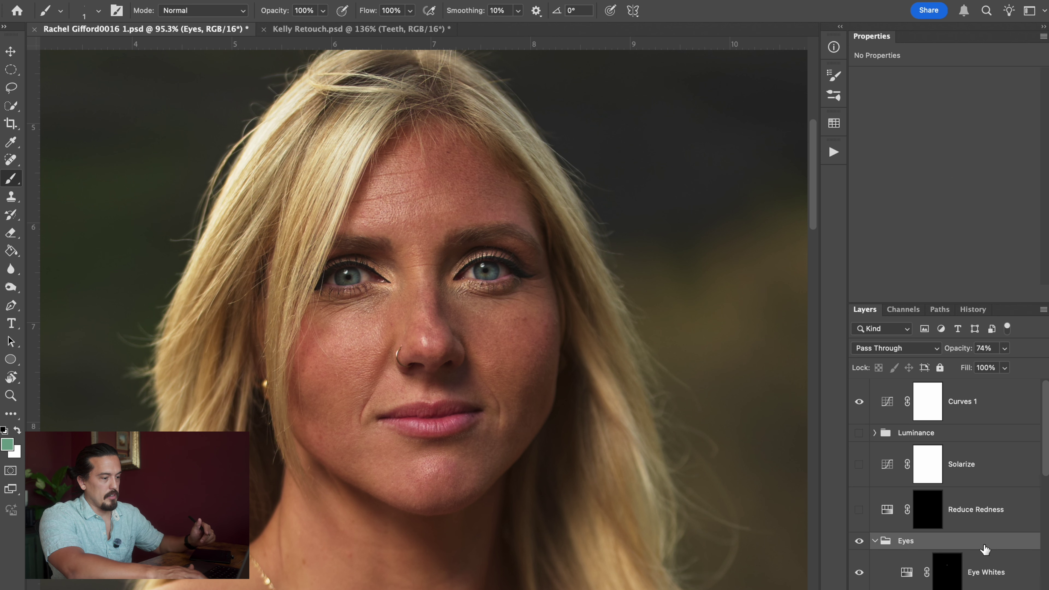
left_click(887, 509)
left_click(928, 512)
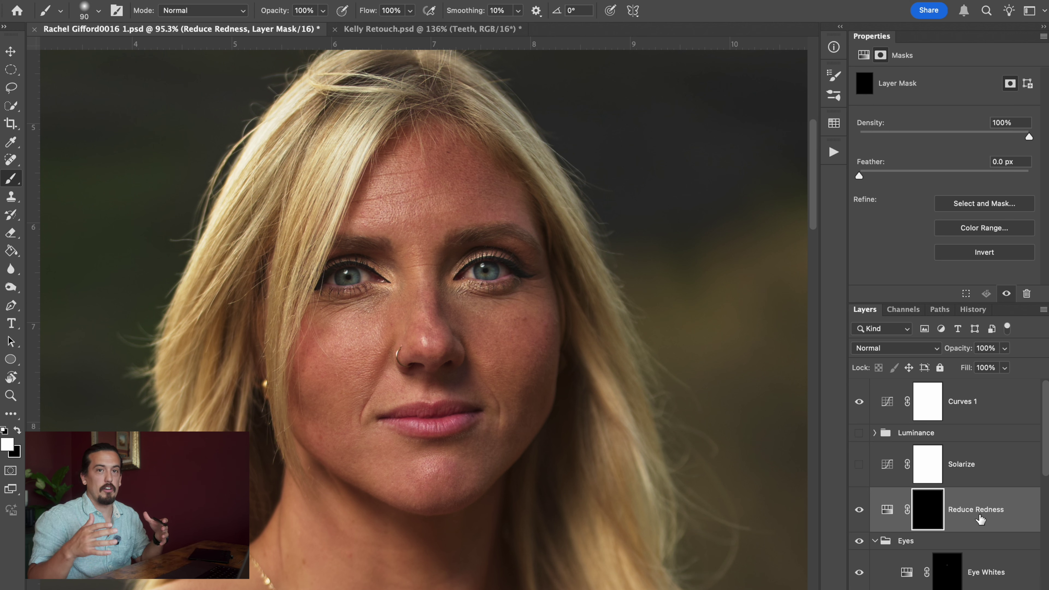
left_click(979, 517)
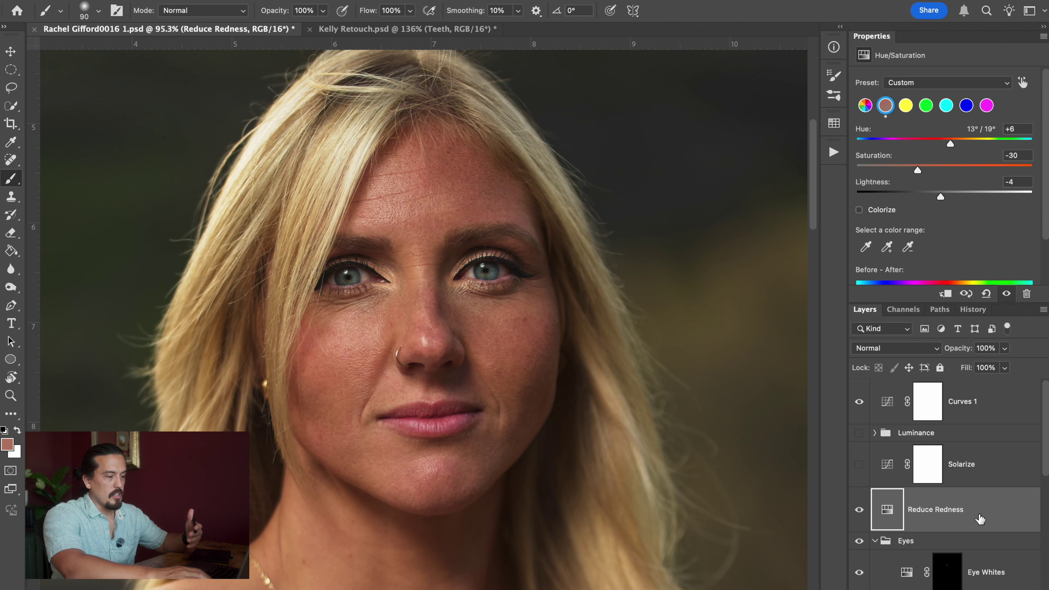
key("BackSpace")
- Compare the portrait with and without the Luminance group, leaving the group hidden
left_click(979, 463)
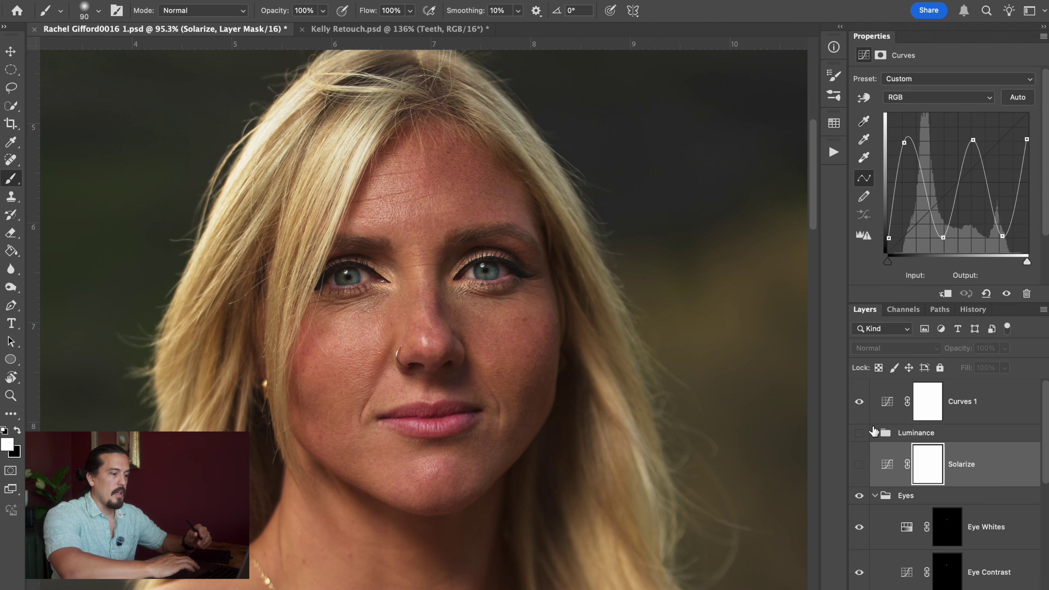
left_click(911, 434)
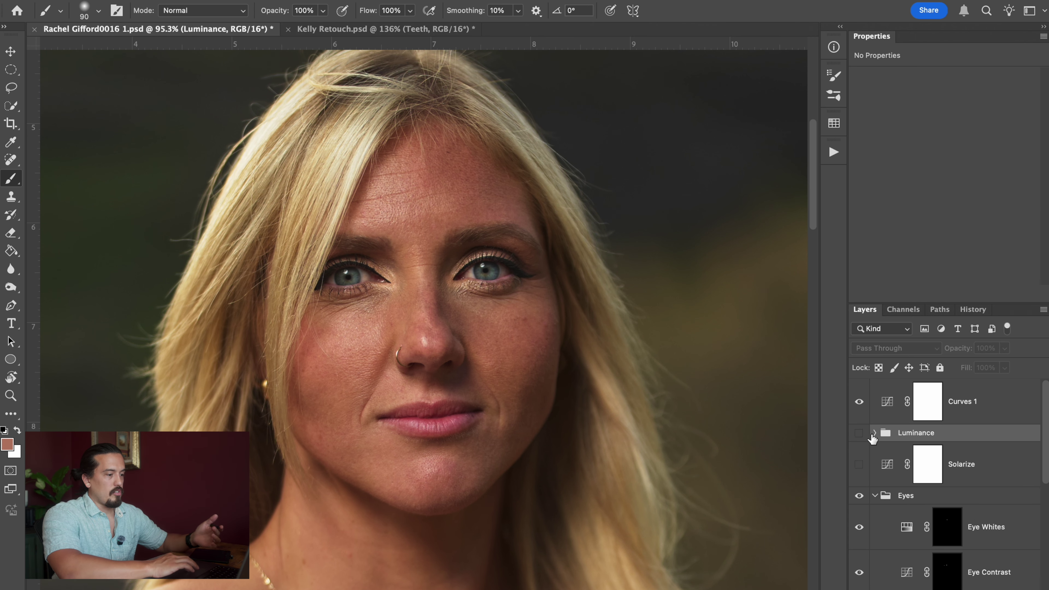
left_click(859, 433)
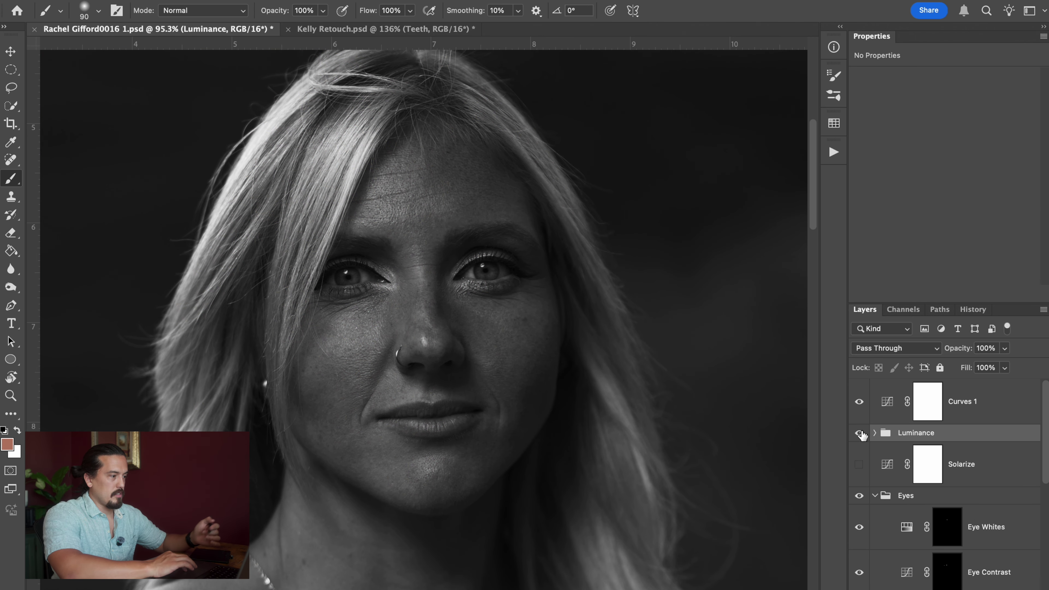
left_click(860, 433)
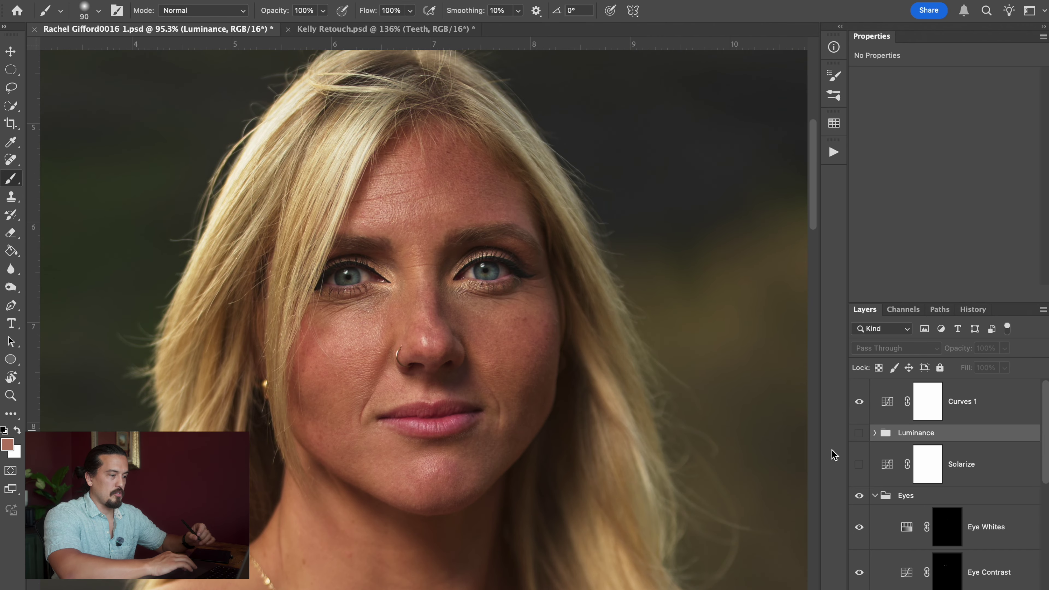
- Examine the nose and cheek skin up close with and without the Solarize layer, leaving the layer hidden
left_click(860, 465)
scroll(364, 294, "up", 8)
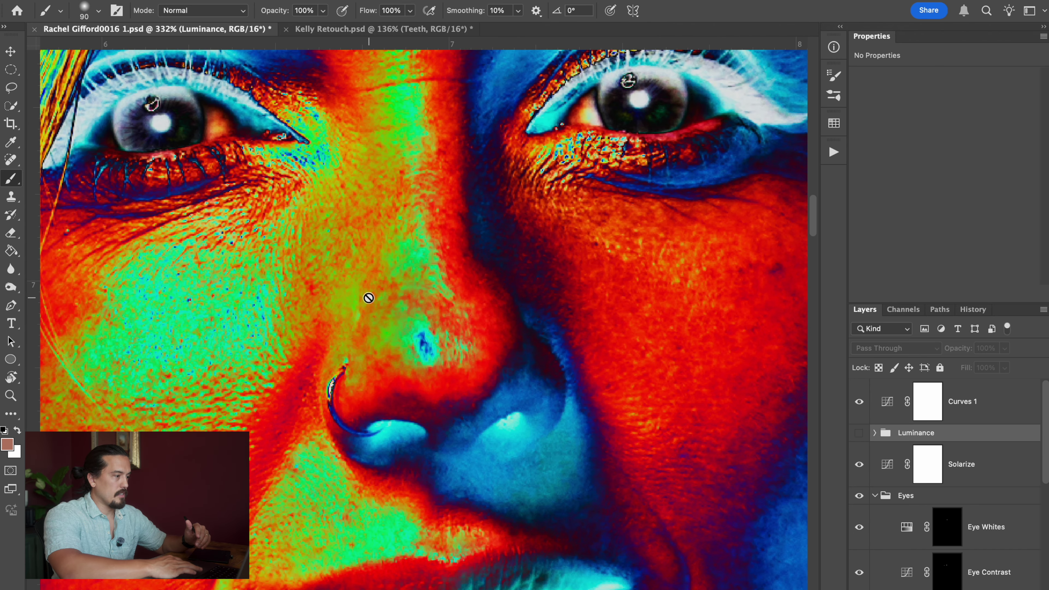
scroll(368, 298, "right", 5)
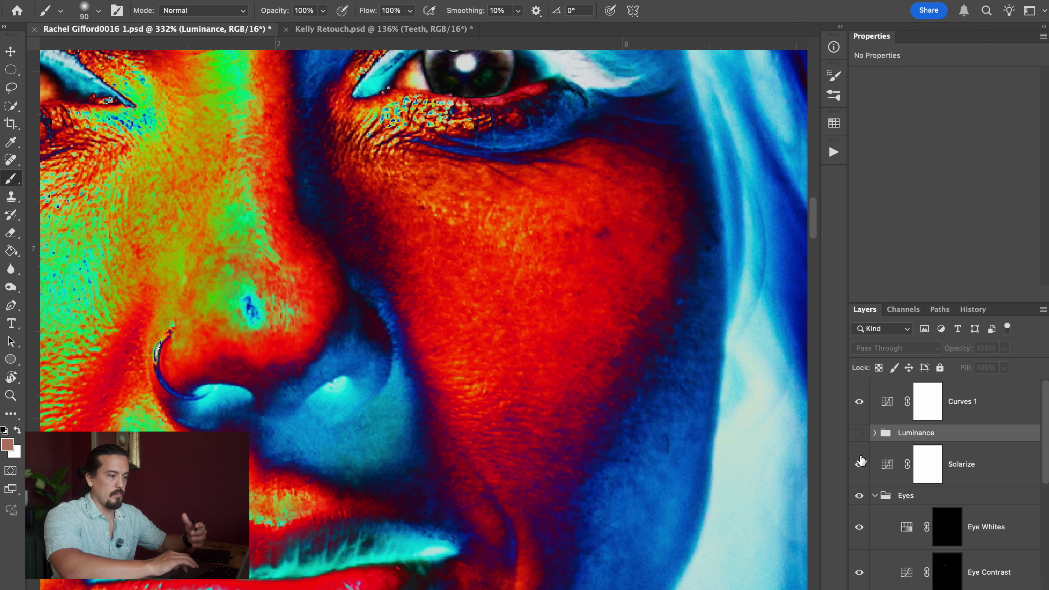
left_click(860, 465)
left_click(859, 465)
left_click(860, 466)
- Delete the Luminance group and the Solarize curves layer used for checking the skin
left_click(936, 466)
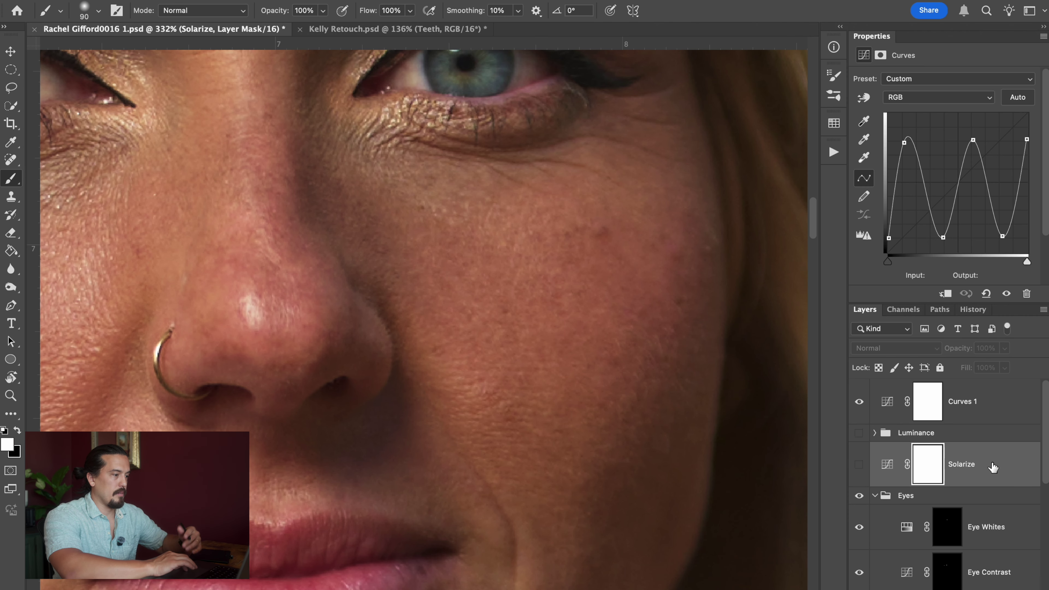
left_click(990, 440)
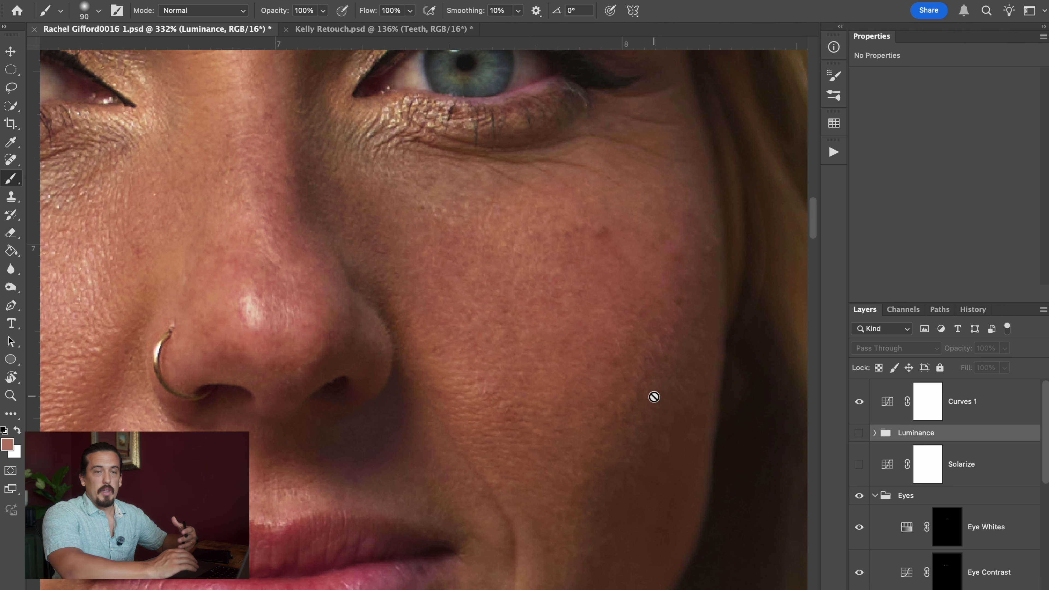
left_click(905, 459)
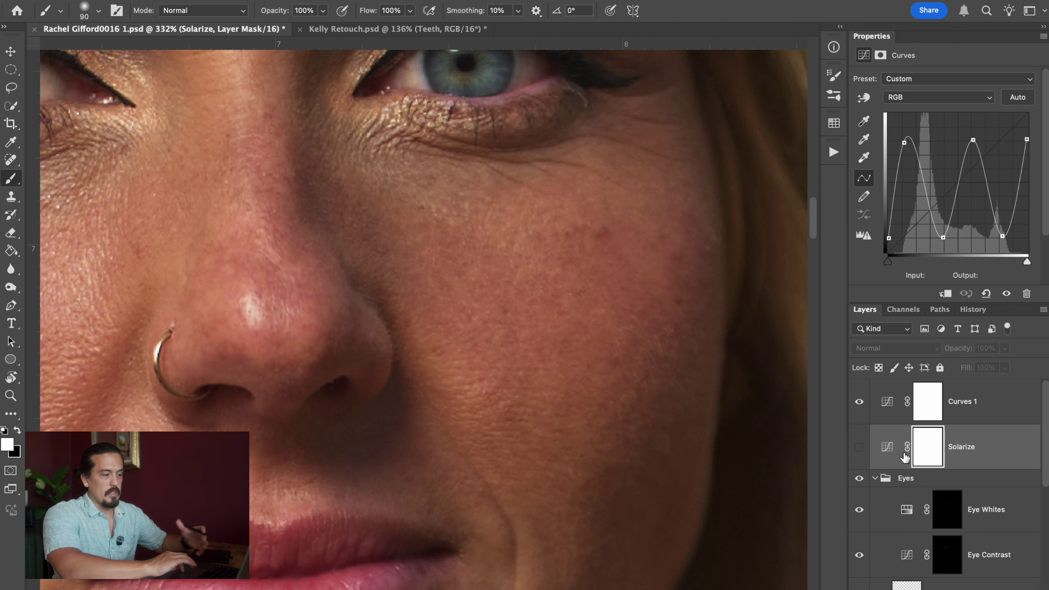
key("BackSpace")
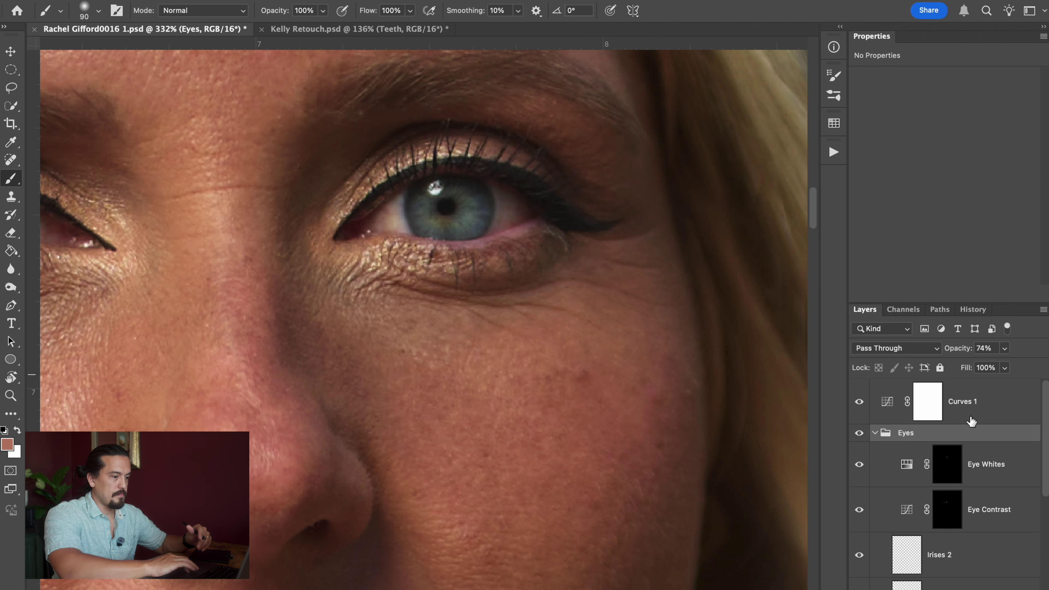
- Delete the Curves 1 adjustment layer above the Eyes group and collapse the Eyes group
left_click(991, 404)
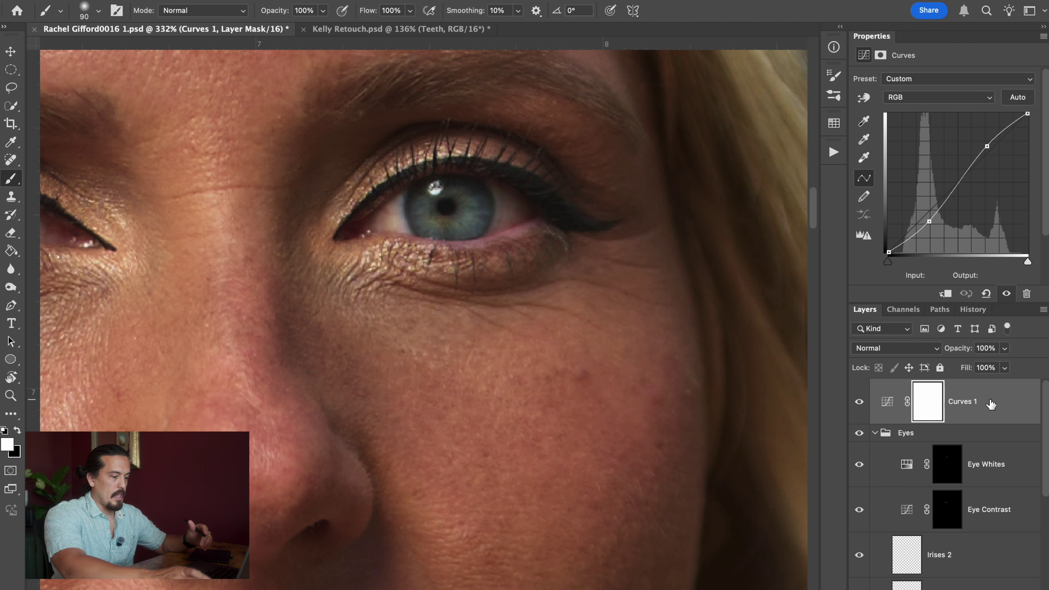
scroll(654, 249, "down", 6)
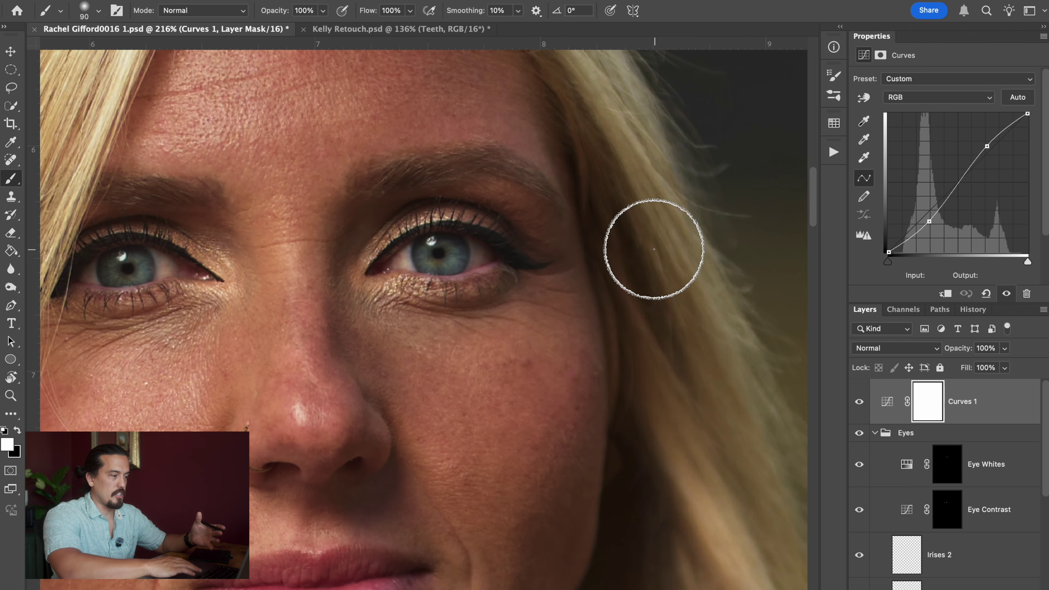
scroll(654, 249, "down", 1)
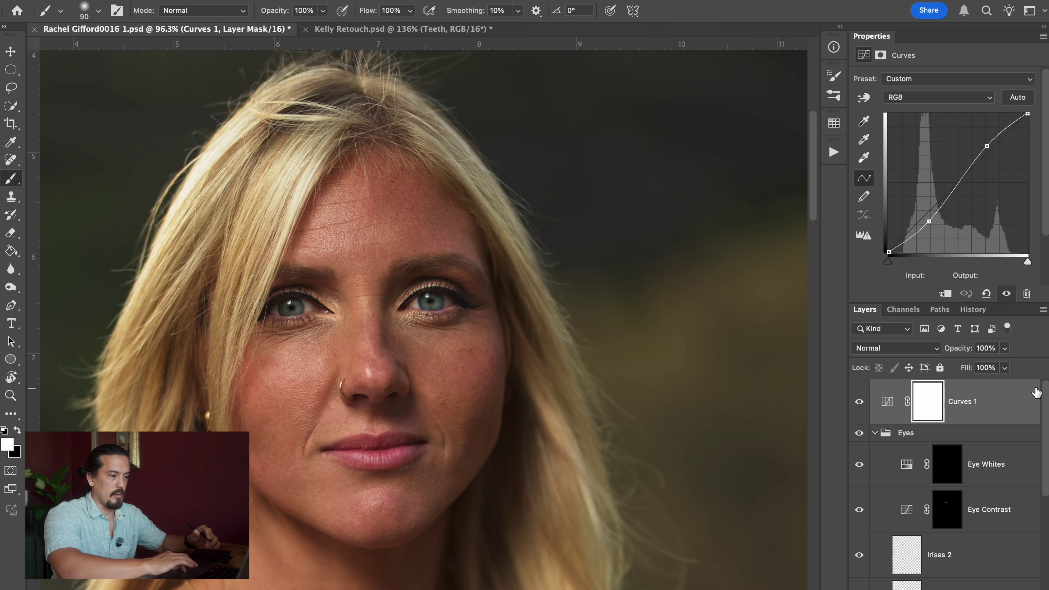
key("BackSpace")
key("BackSpace")
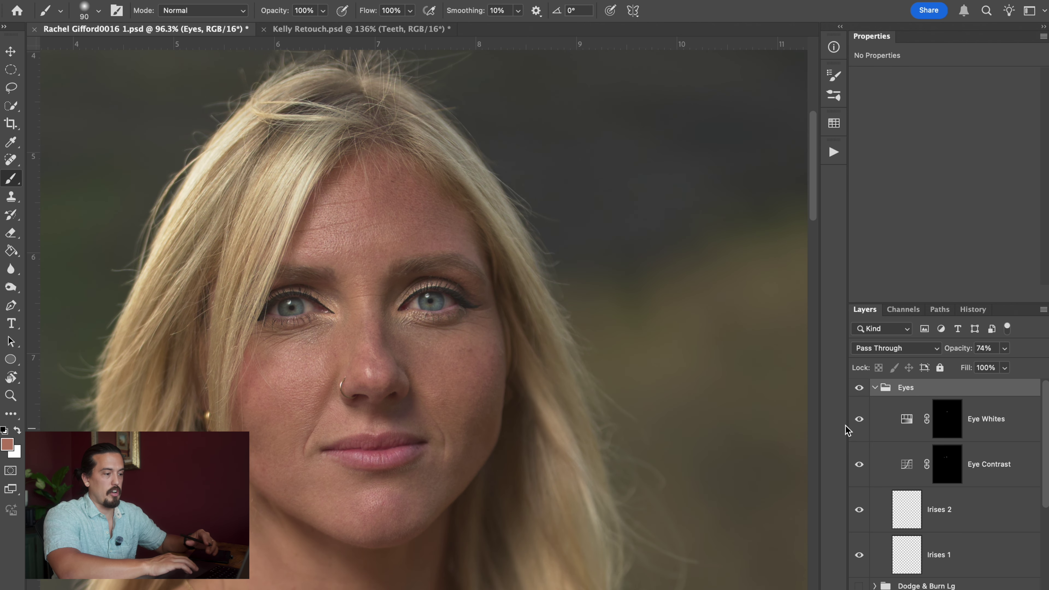
left_click(875, 388)
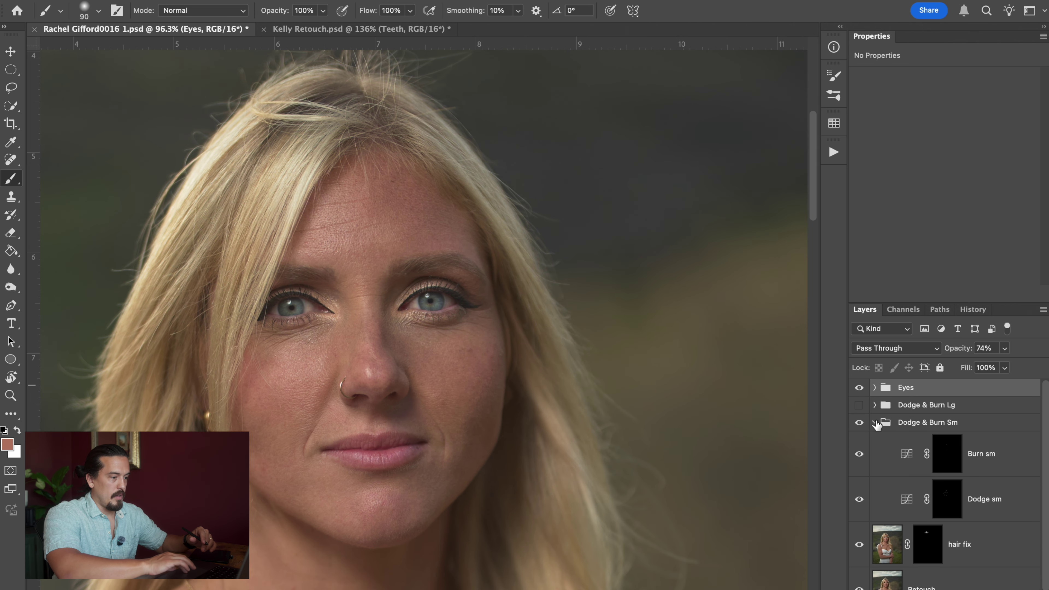